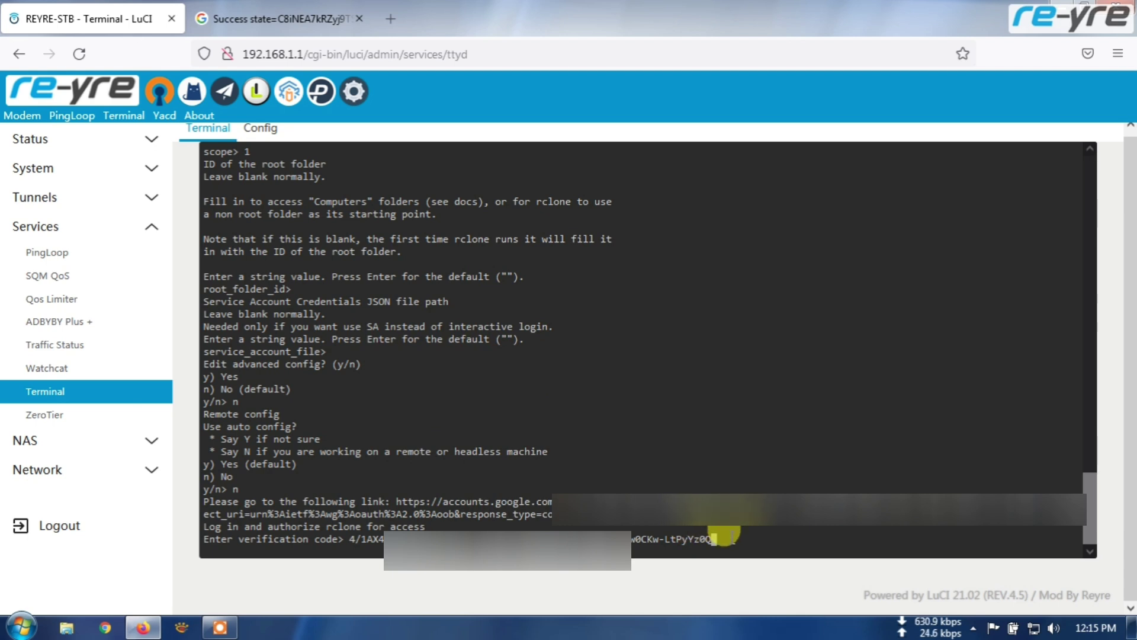
- Submit the verification code, decline the team drive option and confirm the GD remote with y
key(Return)
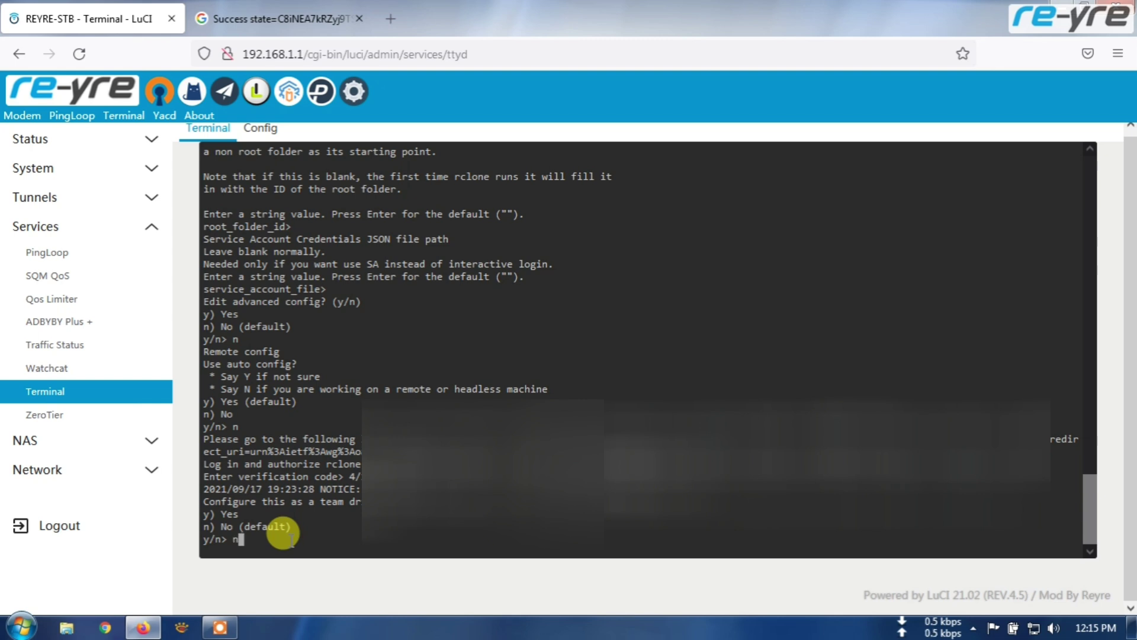
key(Return)
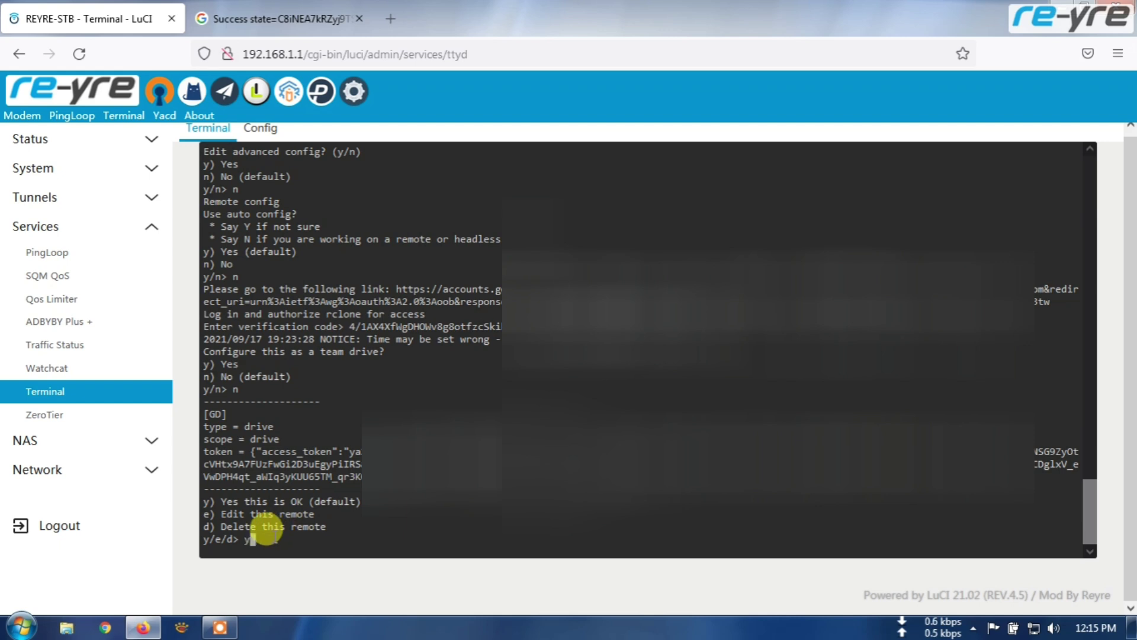
key(Return)
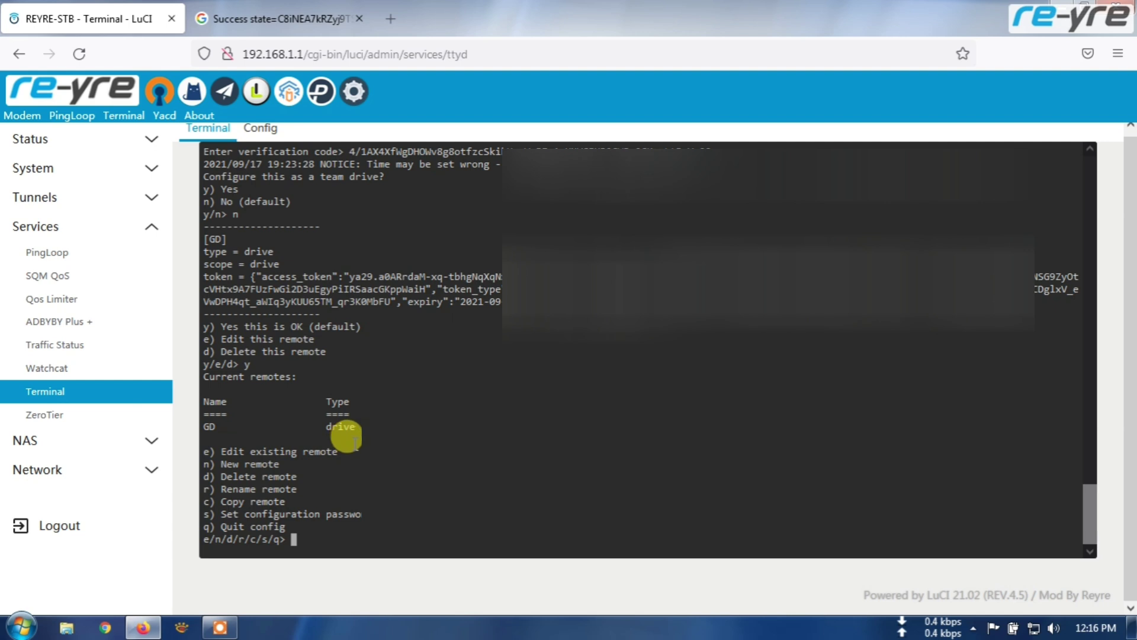
- Open the NAS > Rclone service page and leave the terminal page
click(151, 444)
click(48, 467)
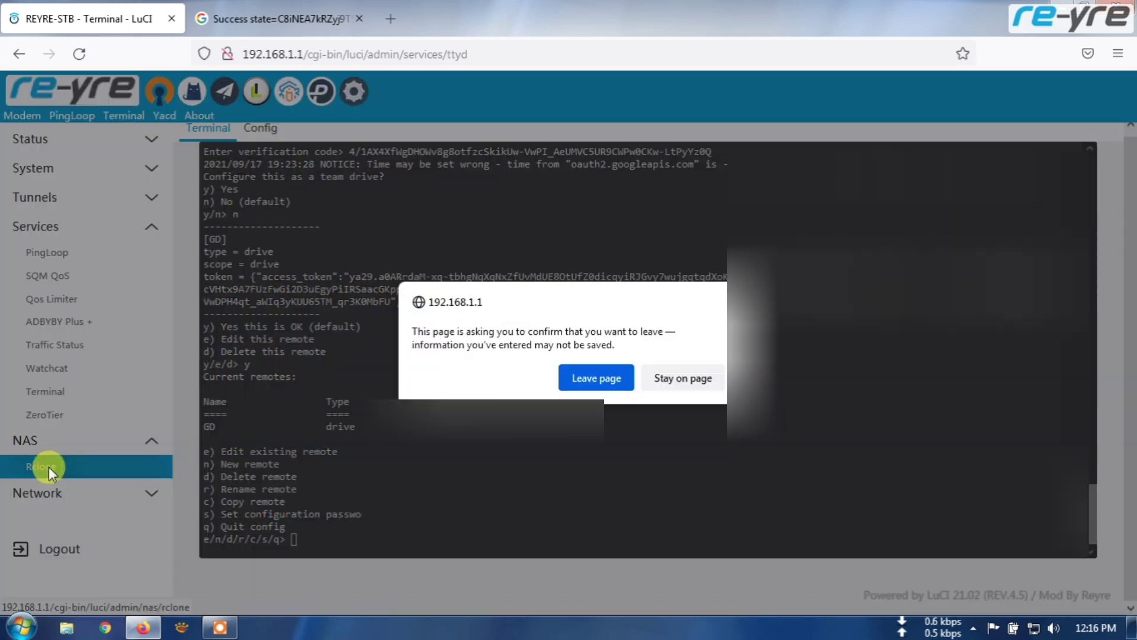
click(592, 382)
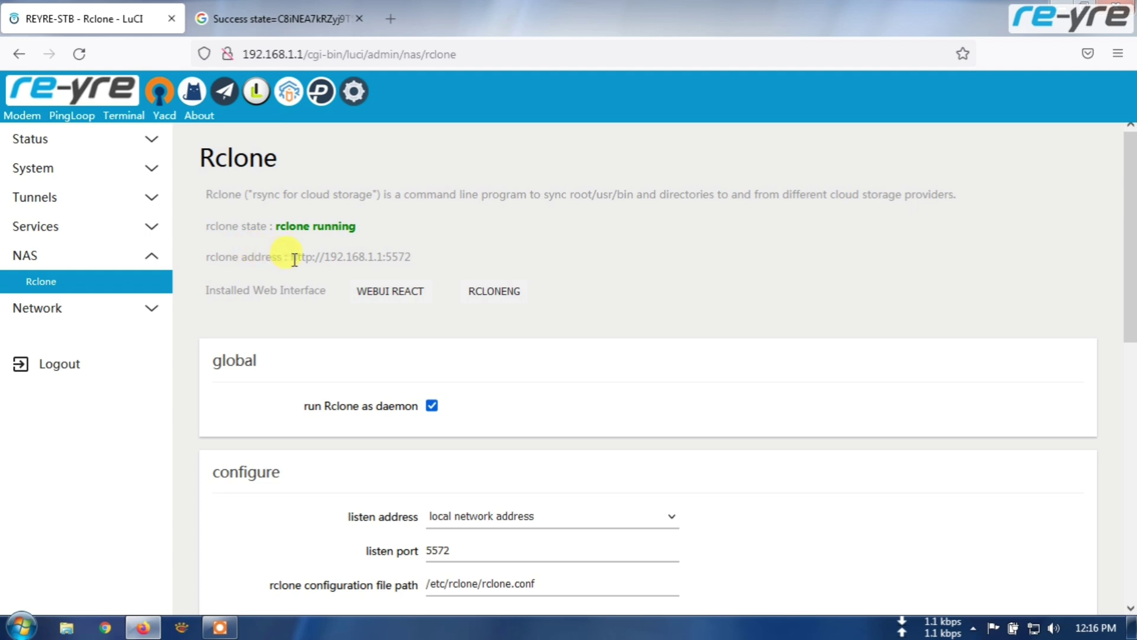
drag(291, 256, 417, 260)
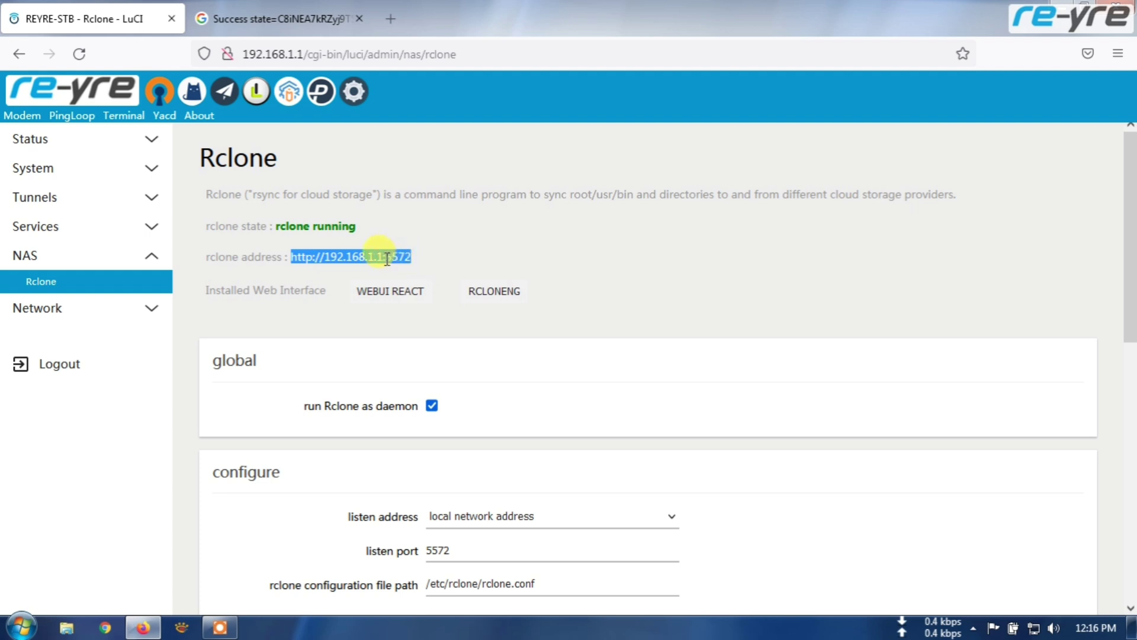
right_click(387, 259)
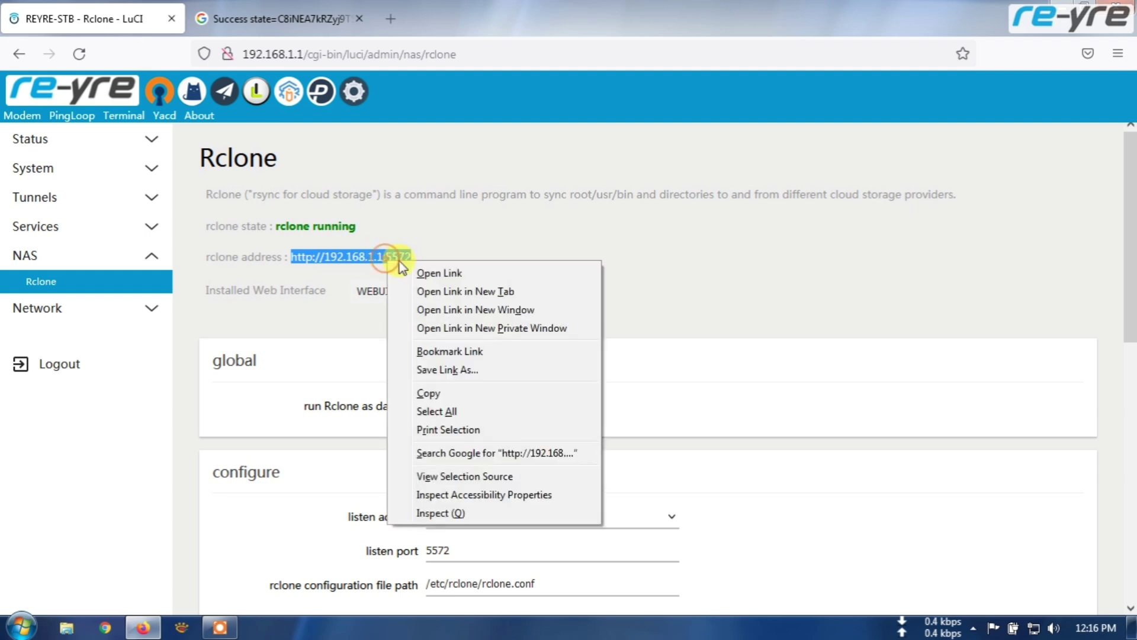
click(410, 395)
click(391, 293)
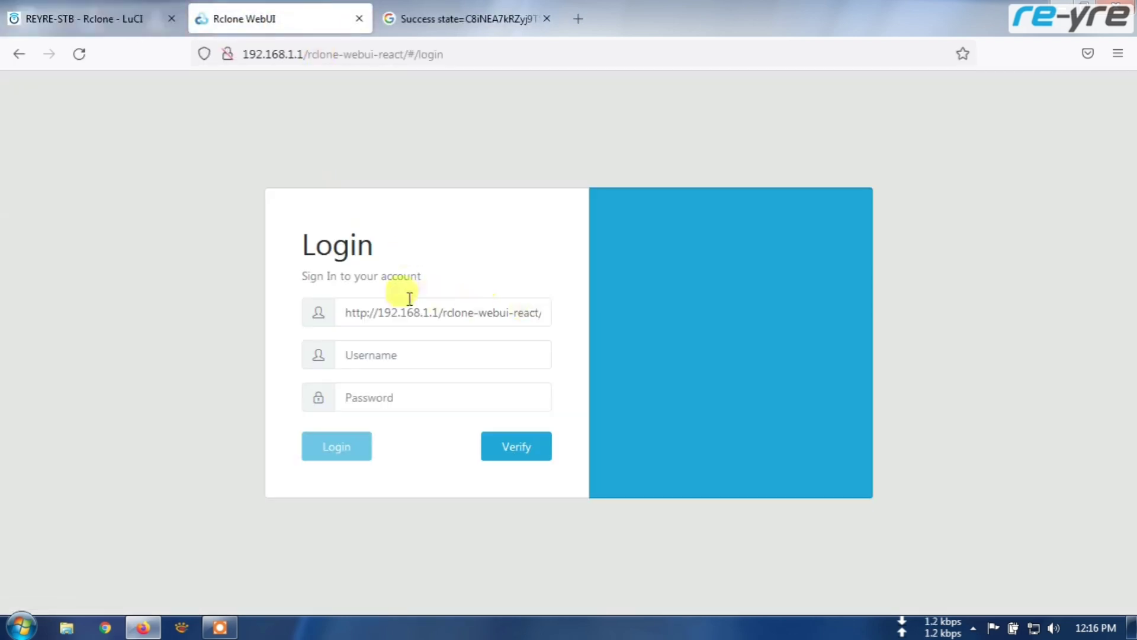
drag(343, 312, 552, 312)
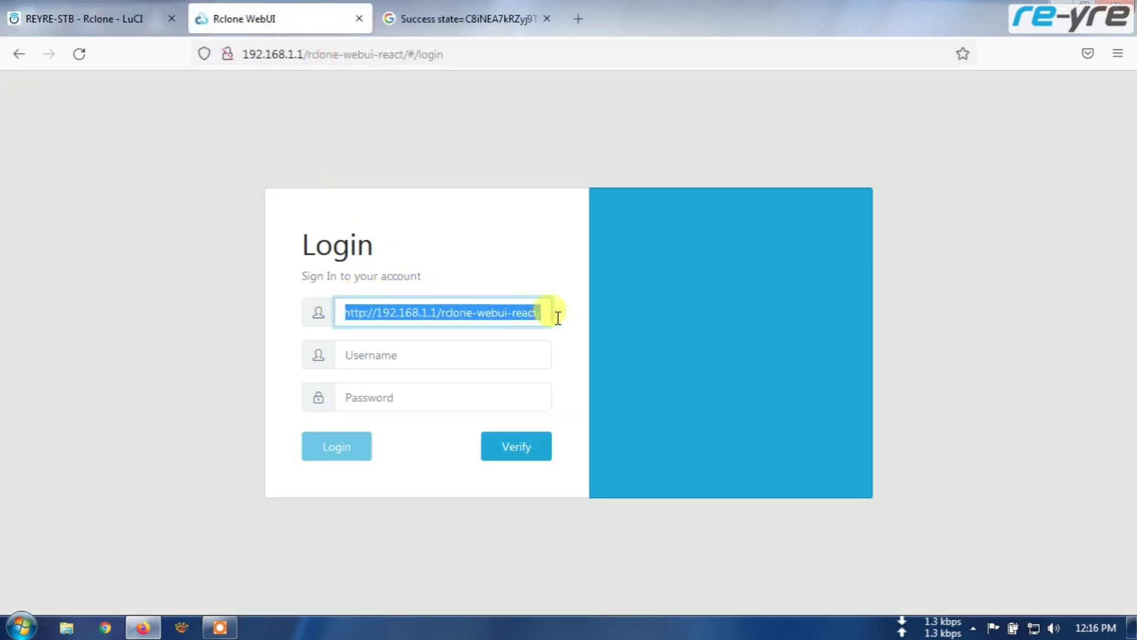
right_click(493, 313)
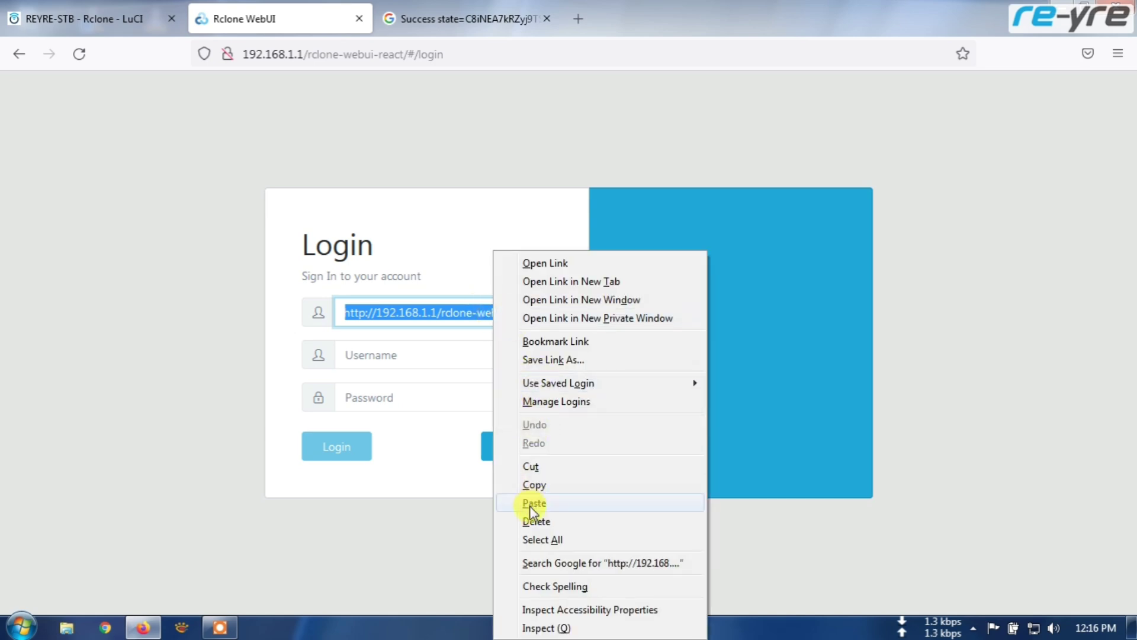
click(533, 503)
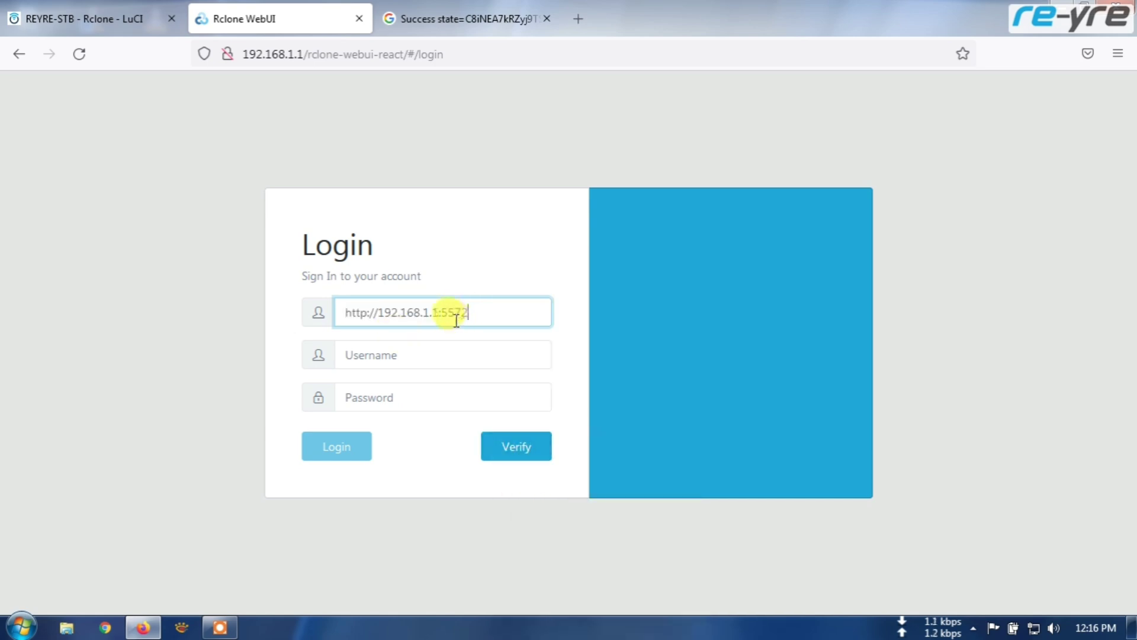
- Autofill the saved router username and password, verify the connection and log in
click(382, 358)
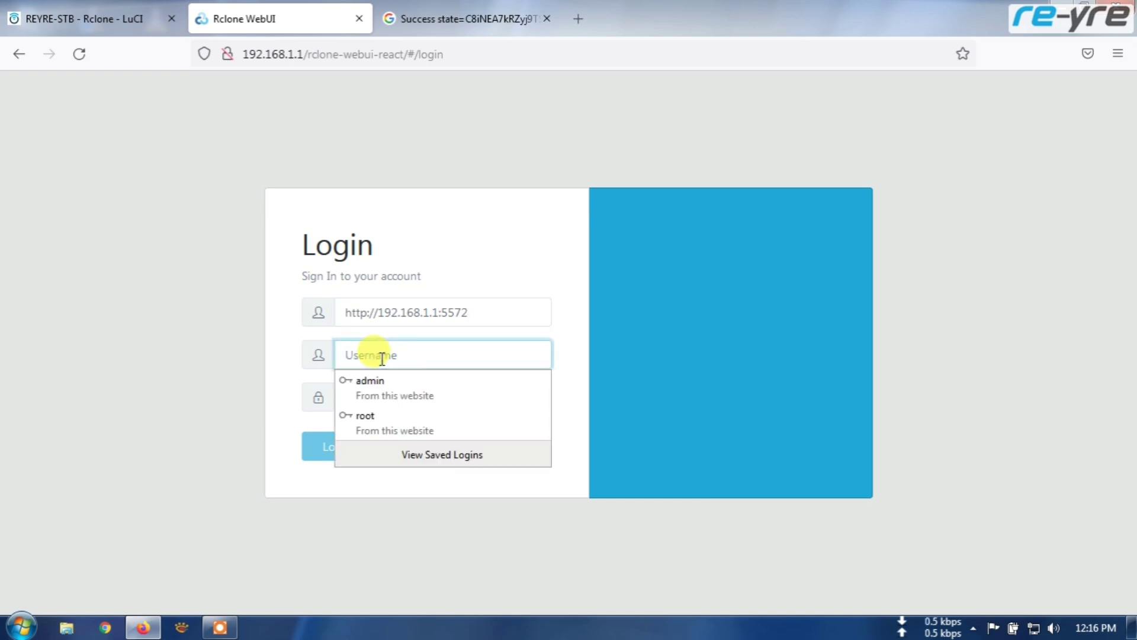
text(root)
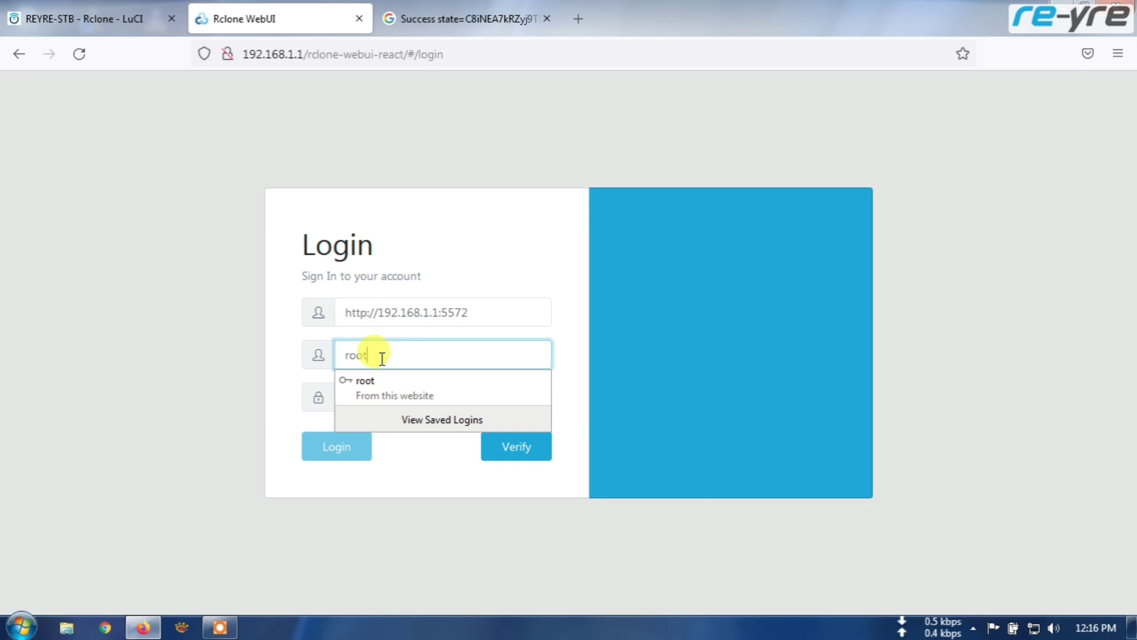
key(Tab)
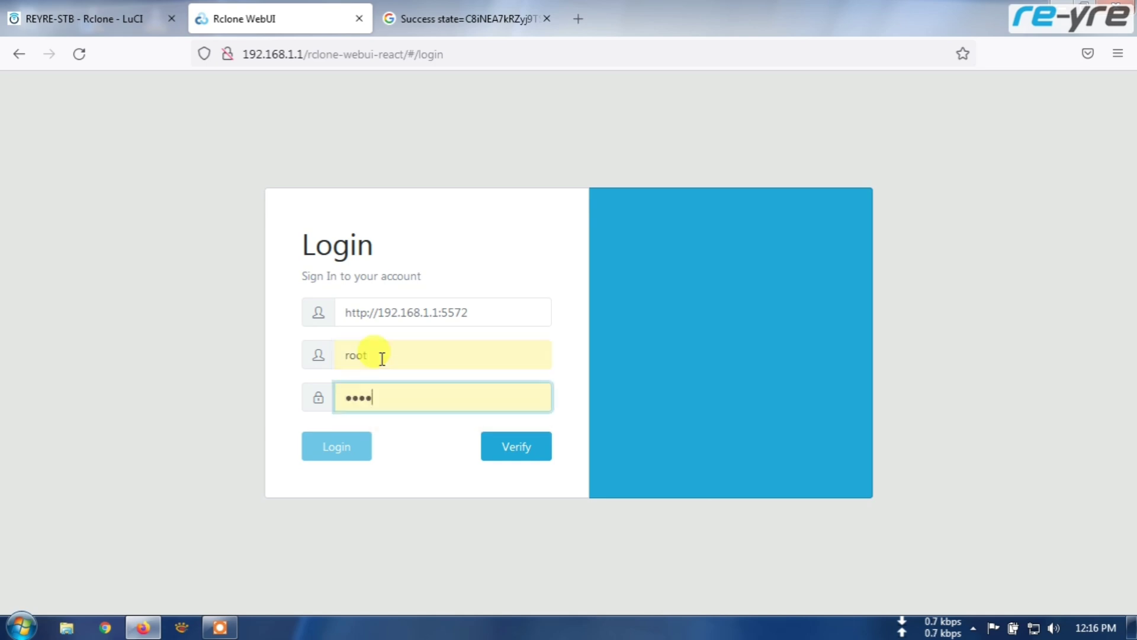
key(BackSpace)
key(BackSpace)
key(BackSpace)
key(BackSpace)
text(p)
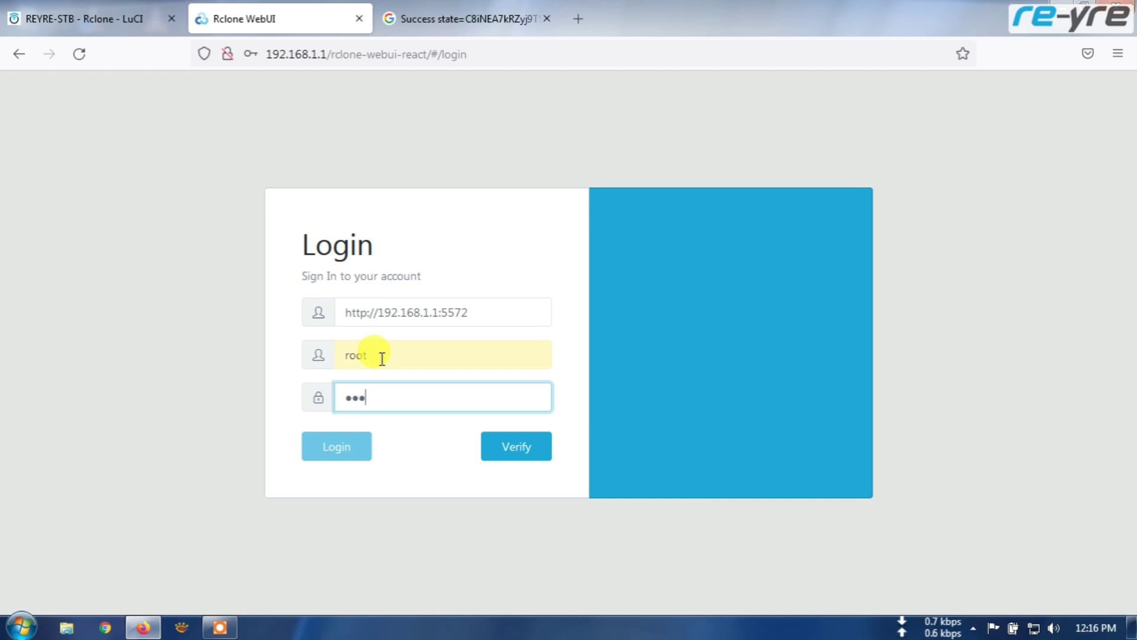
click(516, 456)
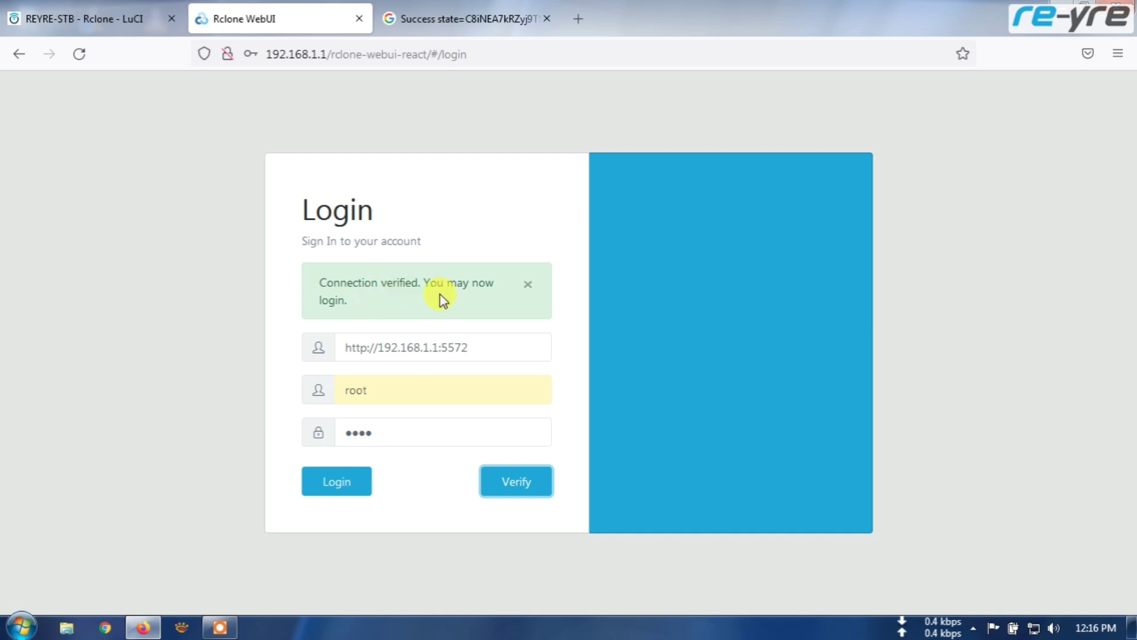
click(335, 484)
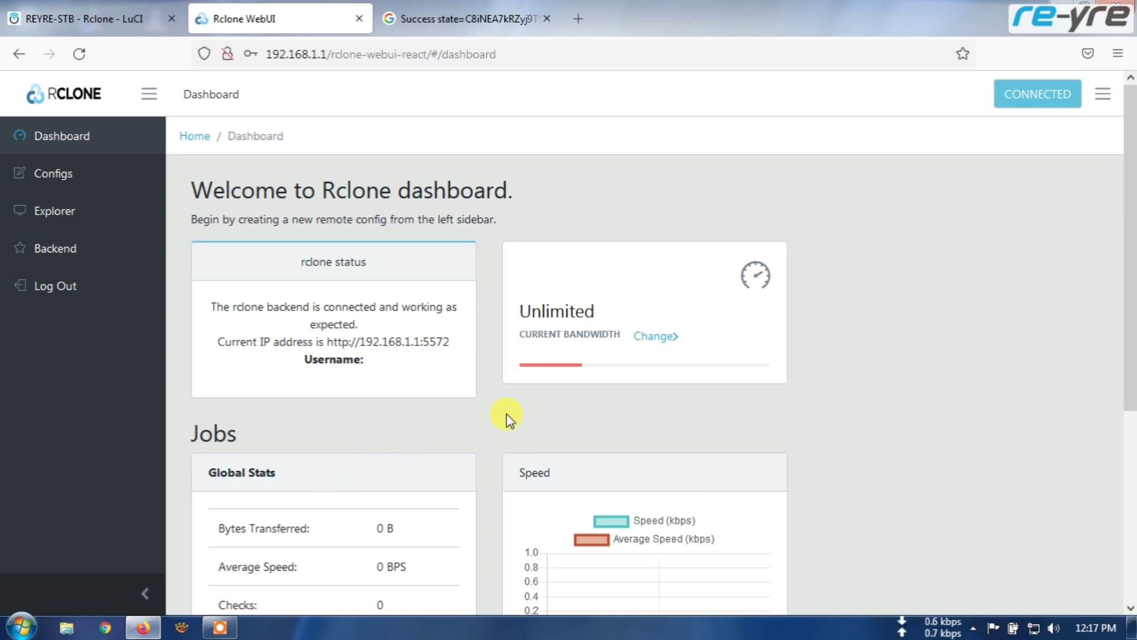
- Check the list of configured remotes, then open the Explorer
scroll(501, 415, down, 5)
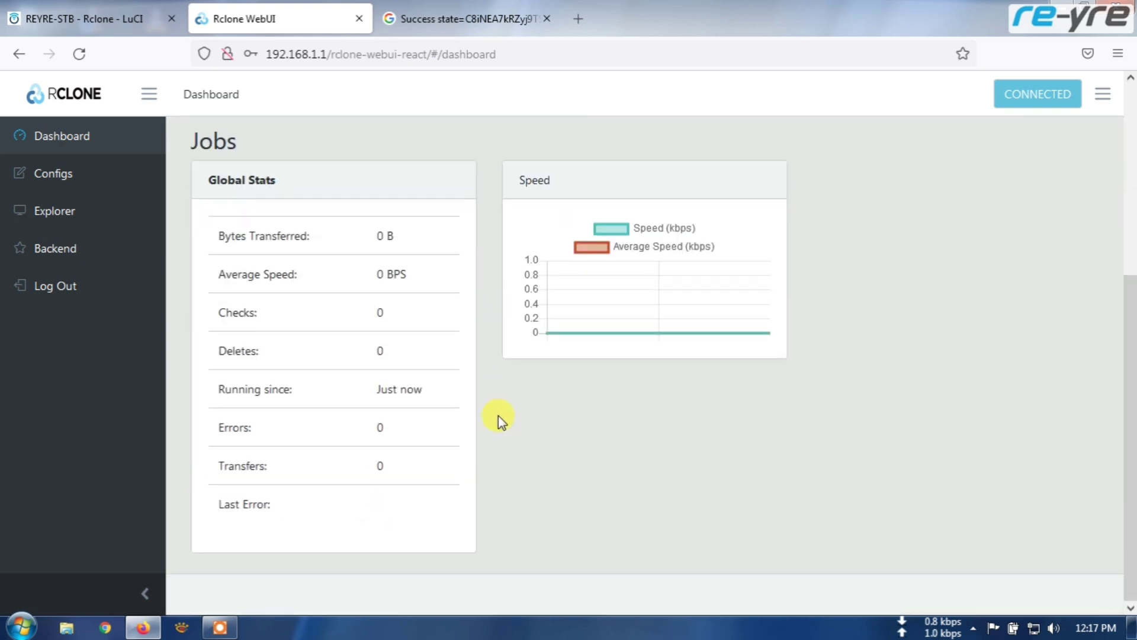
scroll(498, 415, up, 5)
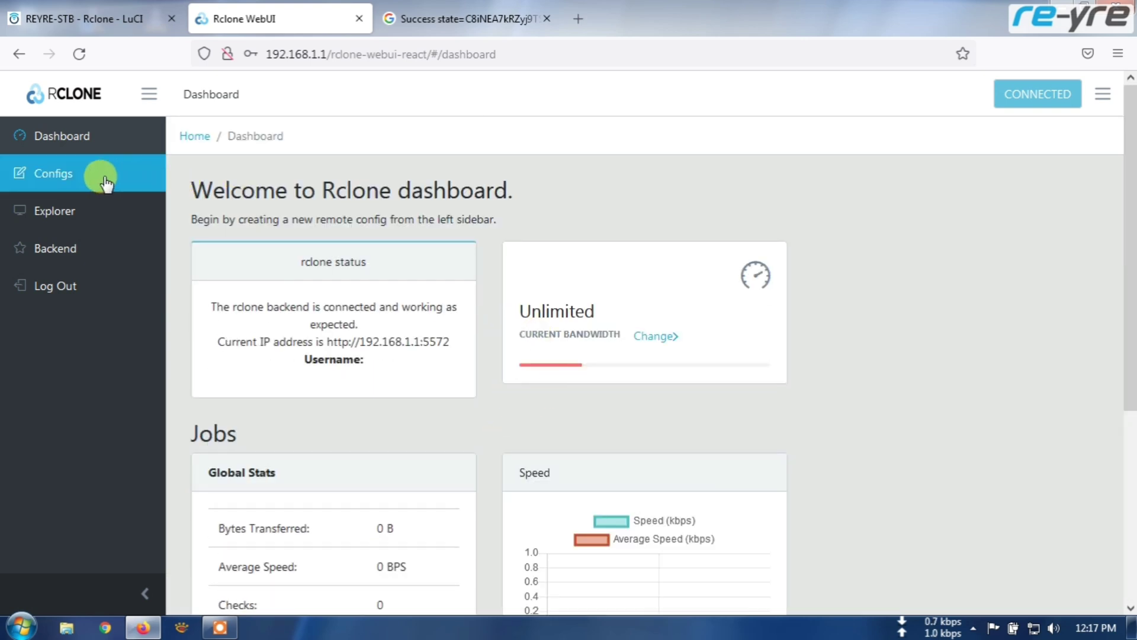
click(49, 183)
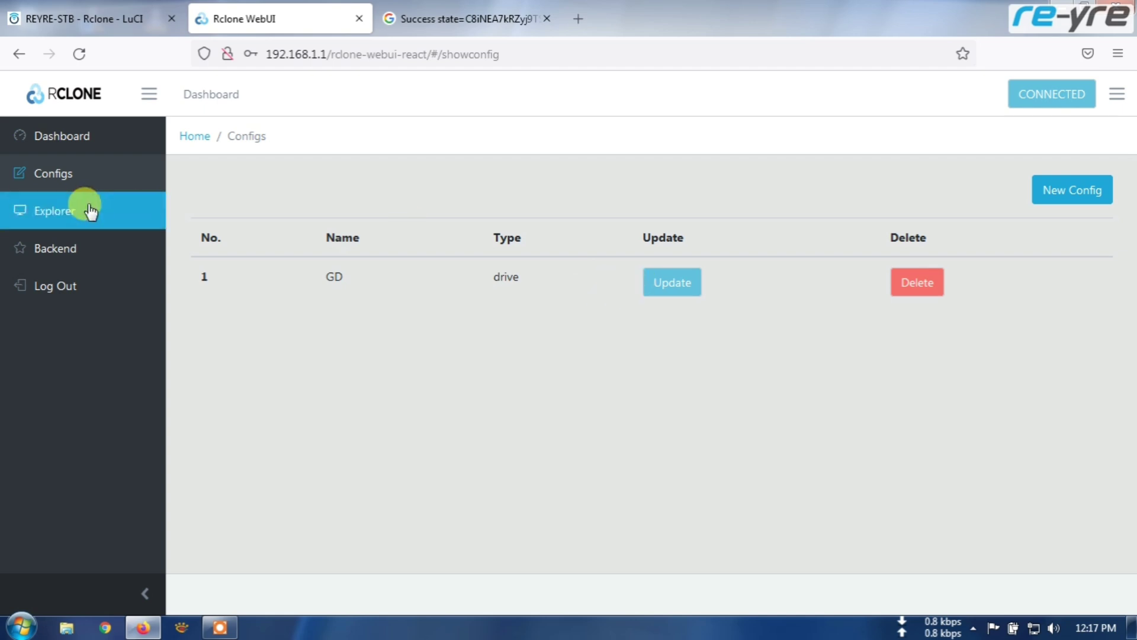
click(52, 218)
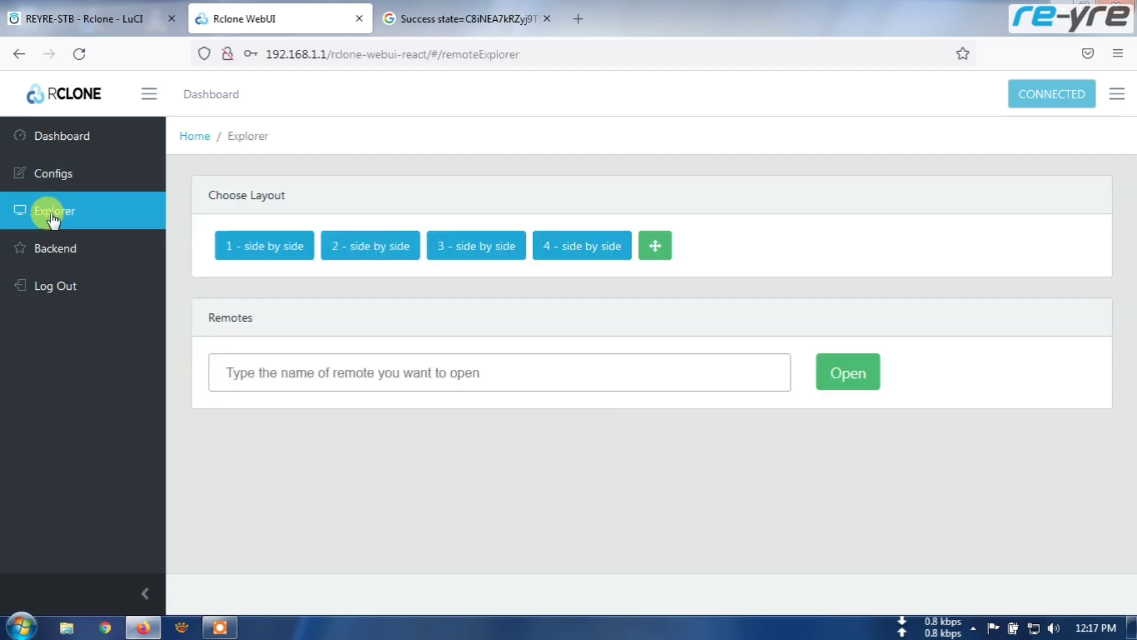
- Open the GD remote in Explorer, scroll its folders and files, then return to the Google tab
click(299, 373)
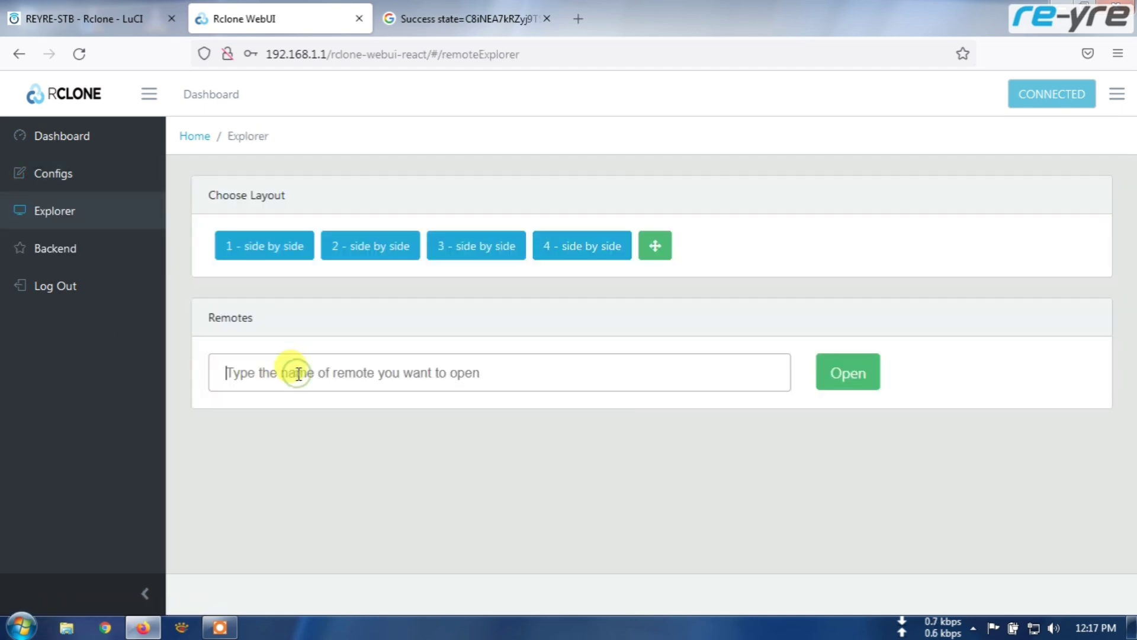
text(G)
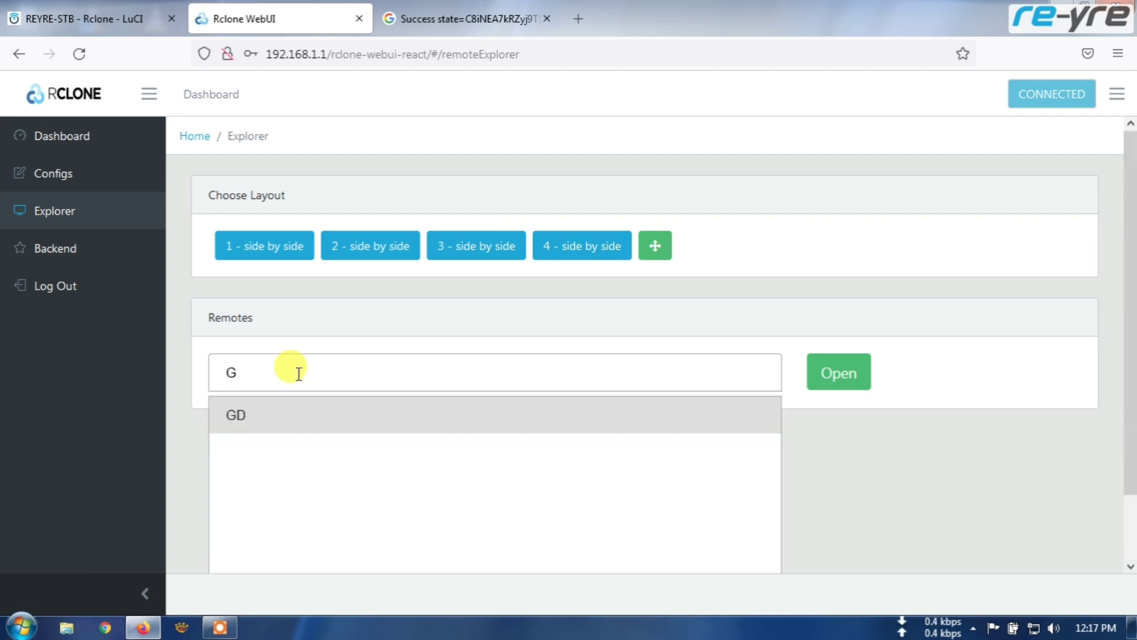
text(D)
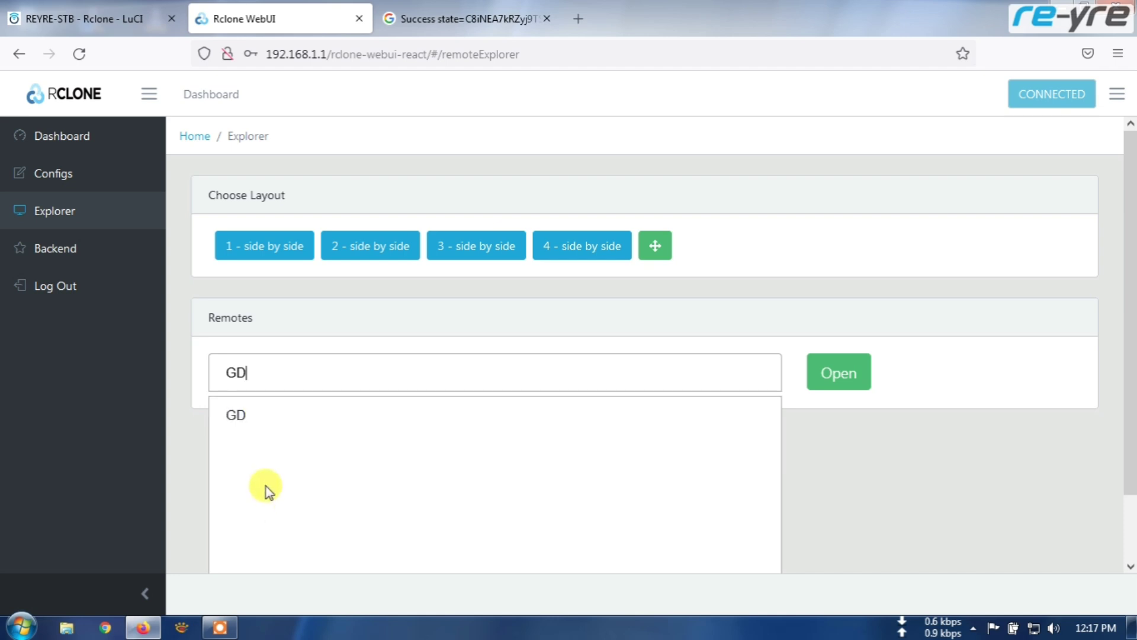
click(248, 412)
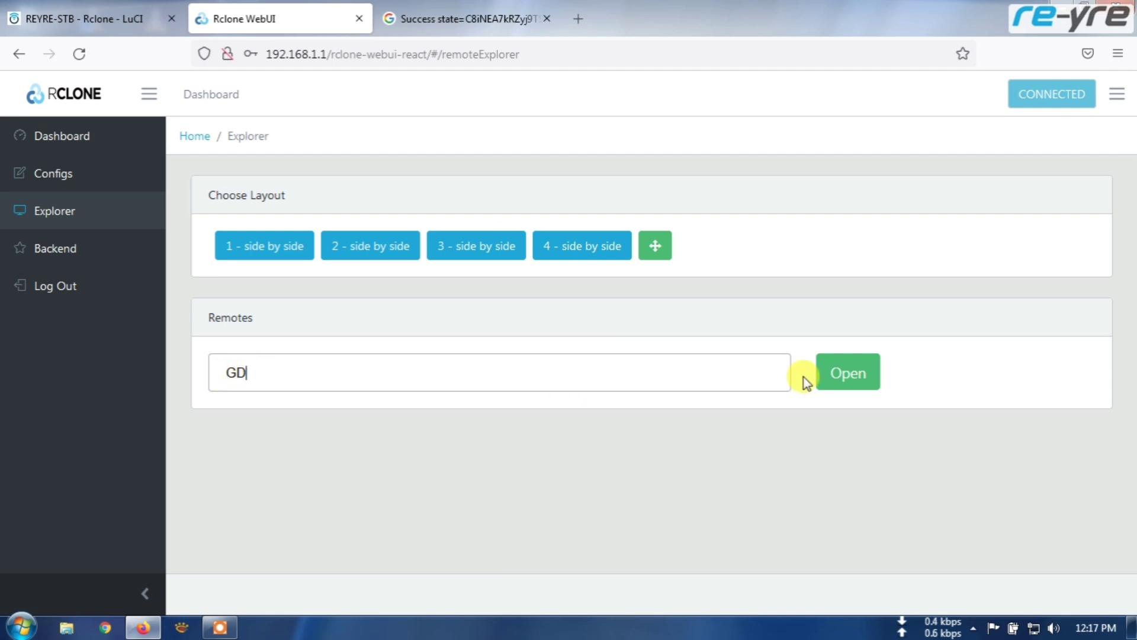
click(855, 374)
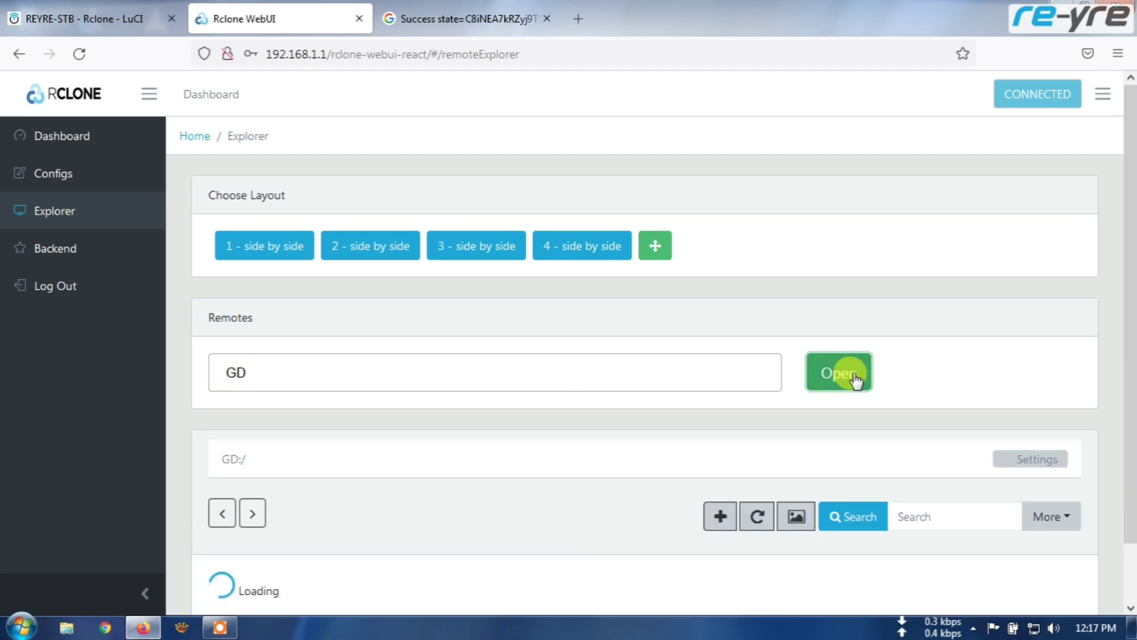
scroll(853, 374, down, 2)
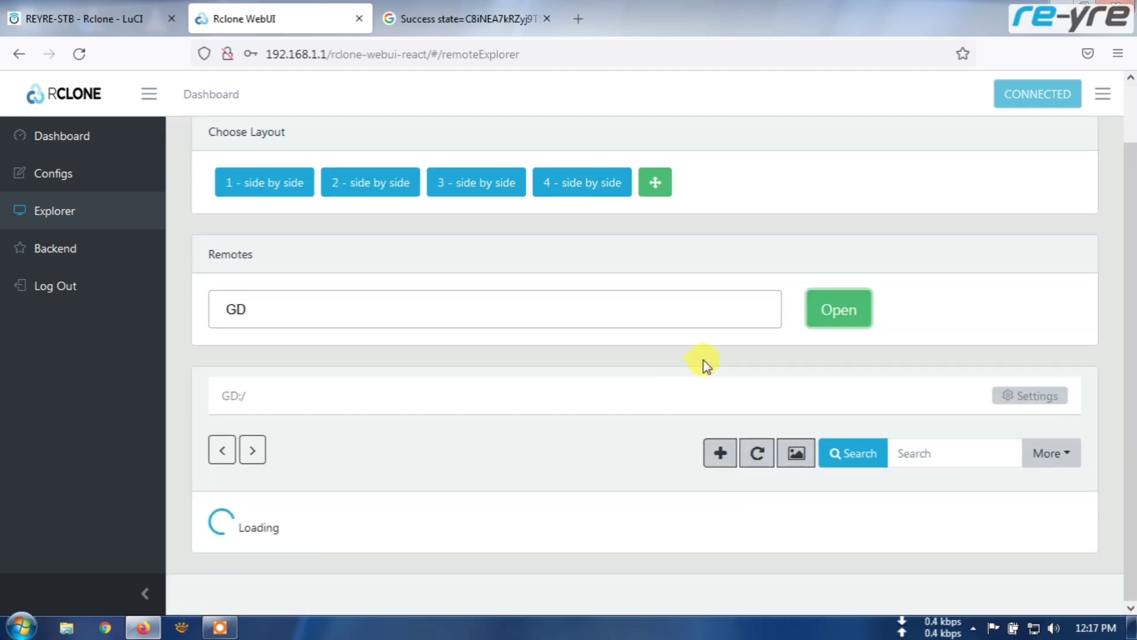
scroll(687, 391, down, 5)
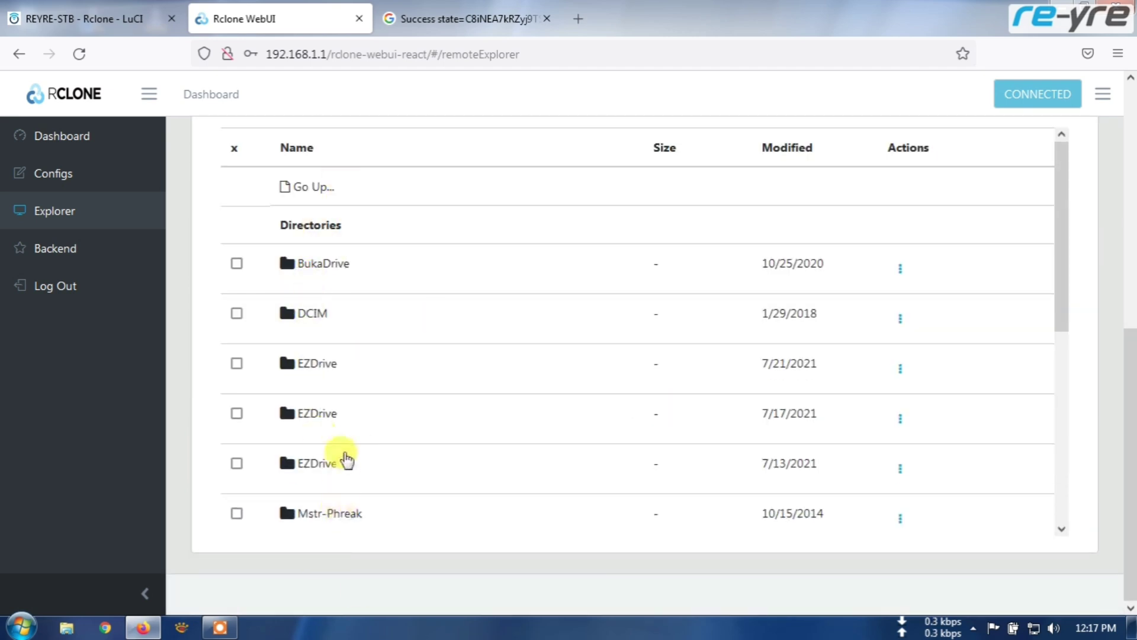
scroll(338, 453, up, 3)
scroll(372, 414, down, 2)
scroll(373, 414, down, 4)
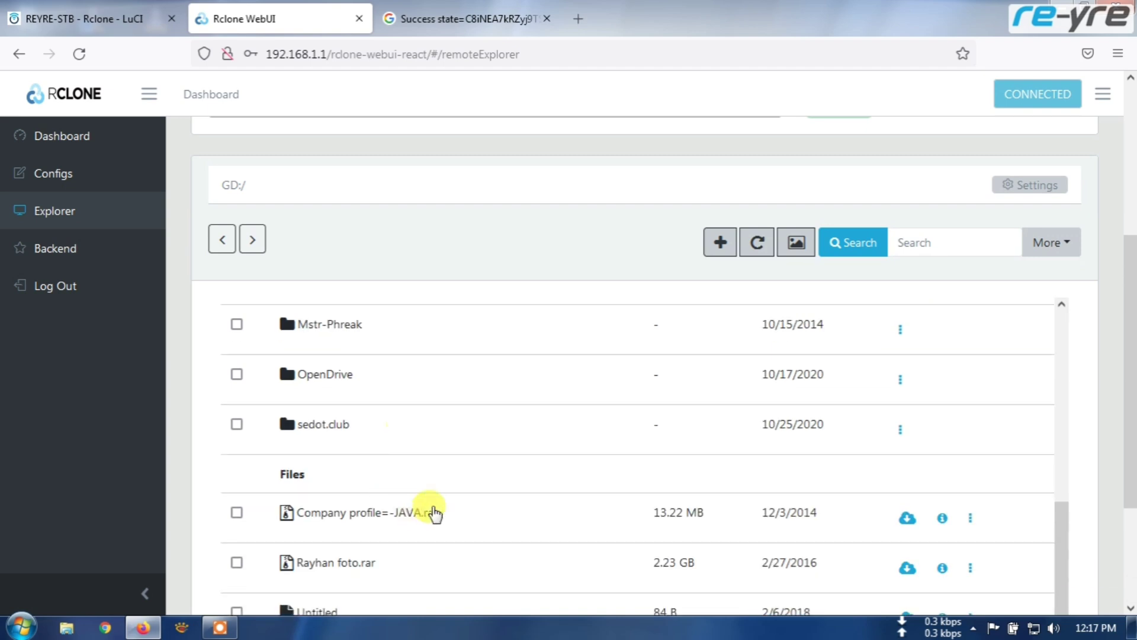
scroll(551, 508, down, 3)
scroll(415, 436, up, 5)
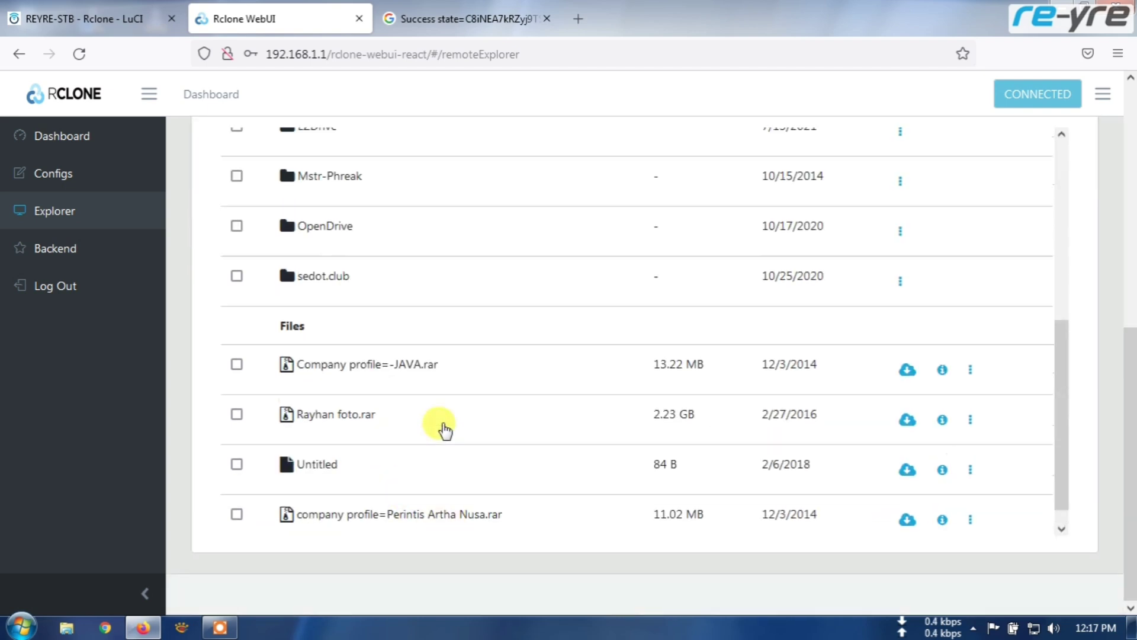
click(438, 9)
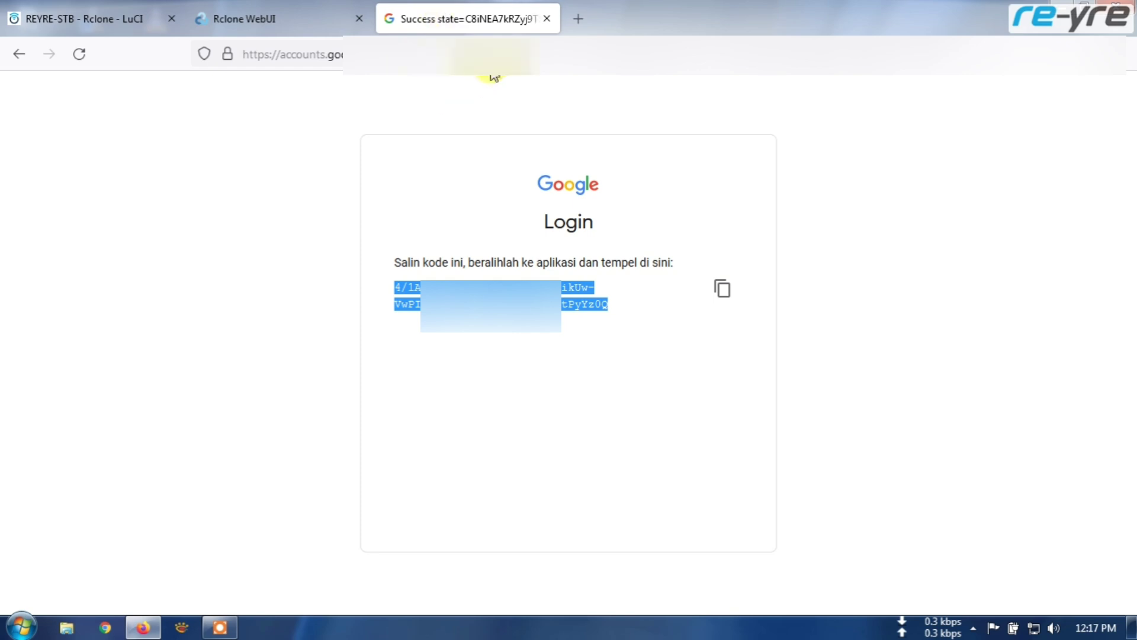
- Load drive.google.com, scroll My Drive's folders and .rar files, and dismiss the backup promo
click(502, 46)
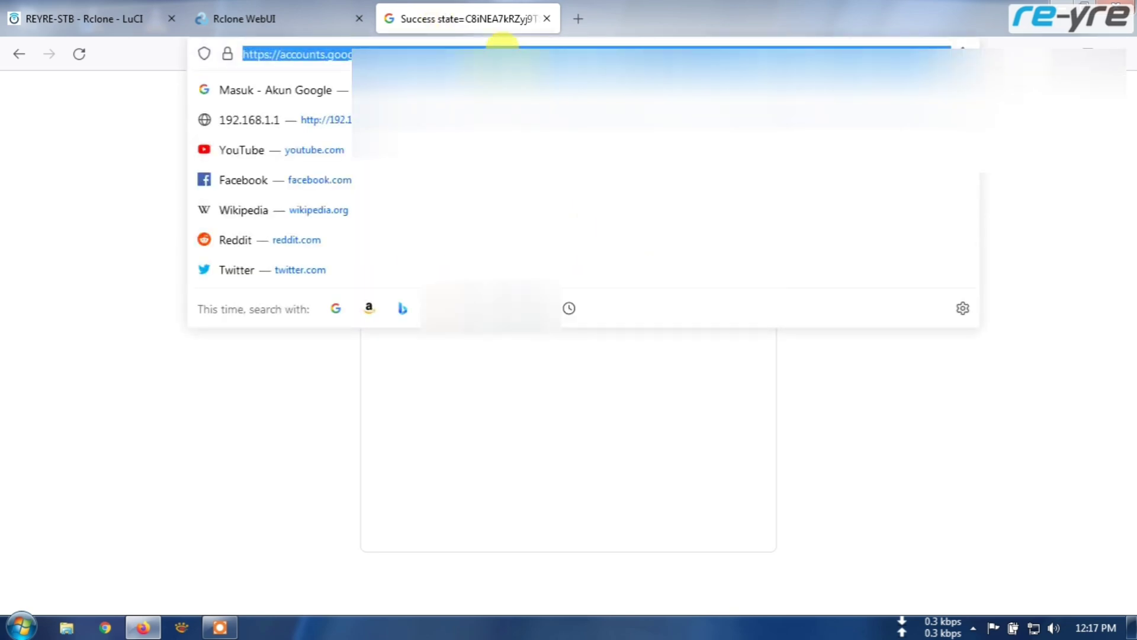
text(drive)
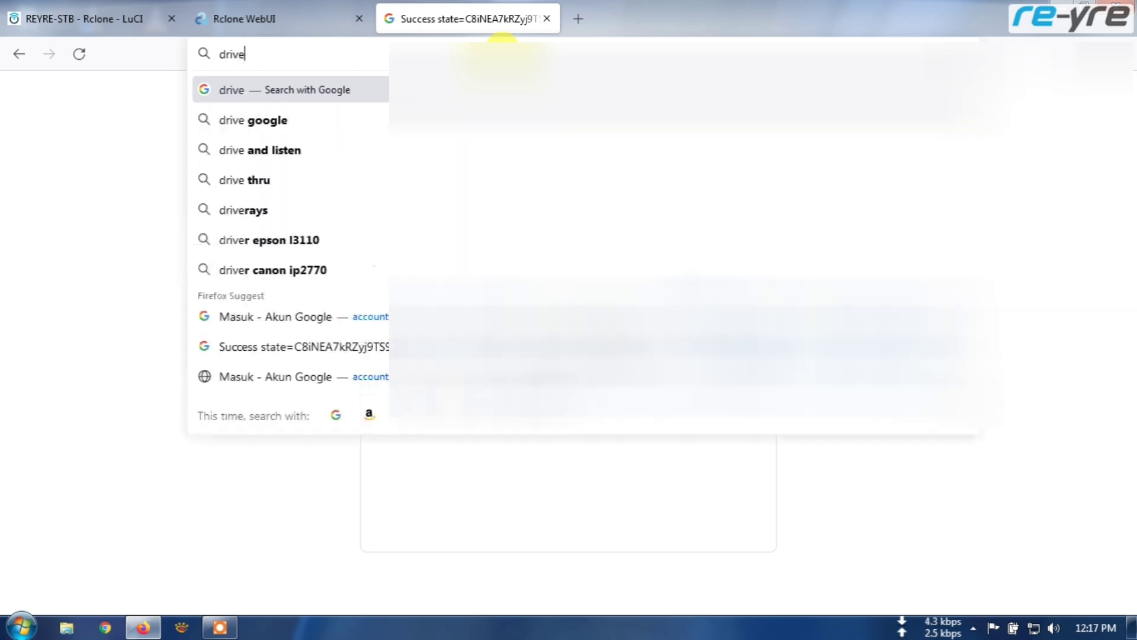
text(.google)
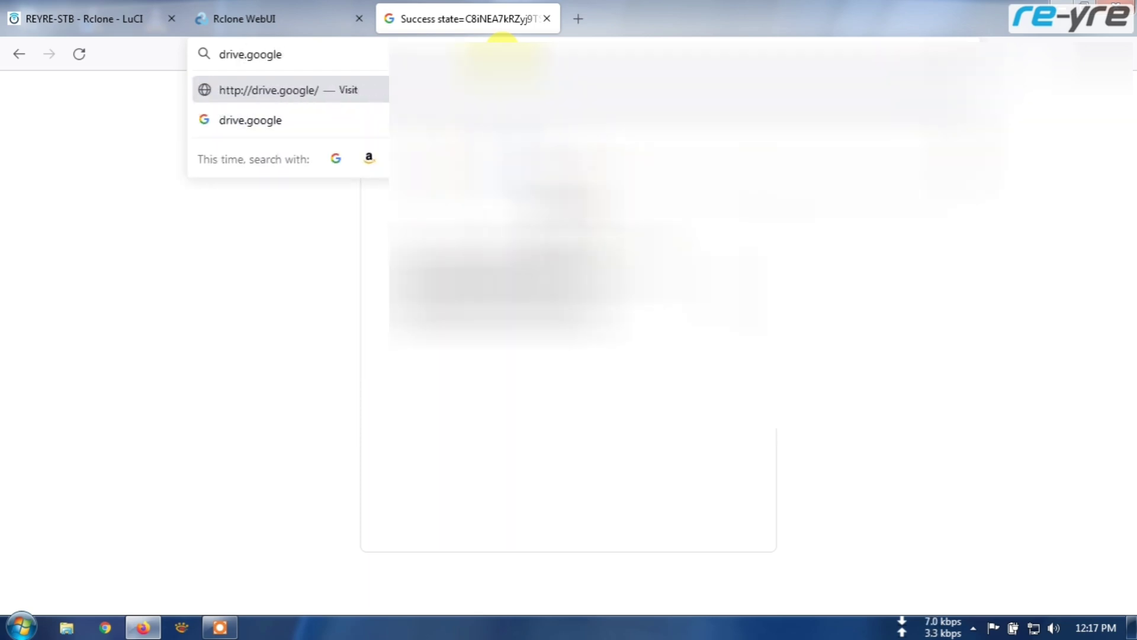
text(.com)
key(Return)
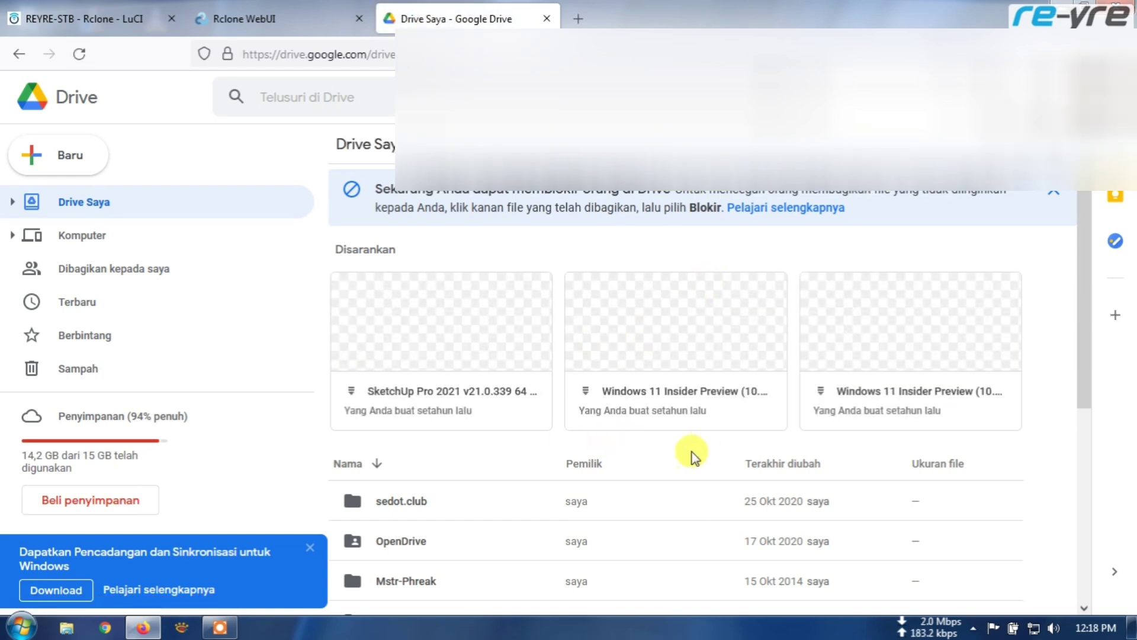
scroll(689, 459, down, 5)
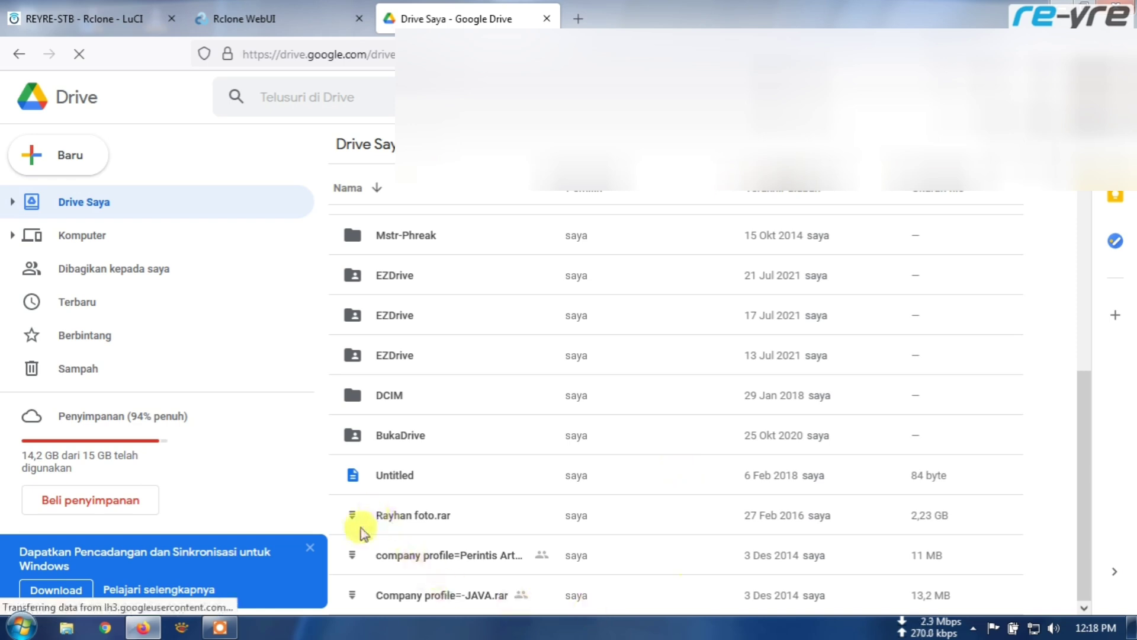
click(310, 547)
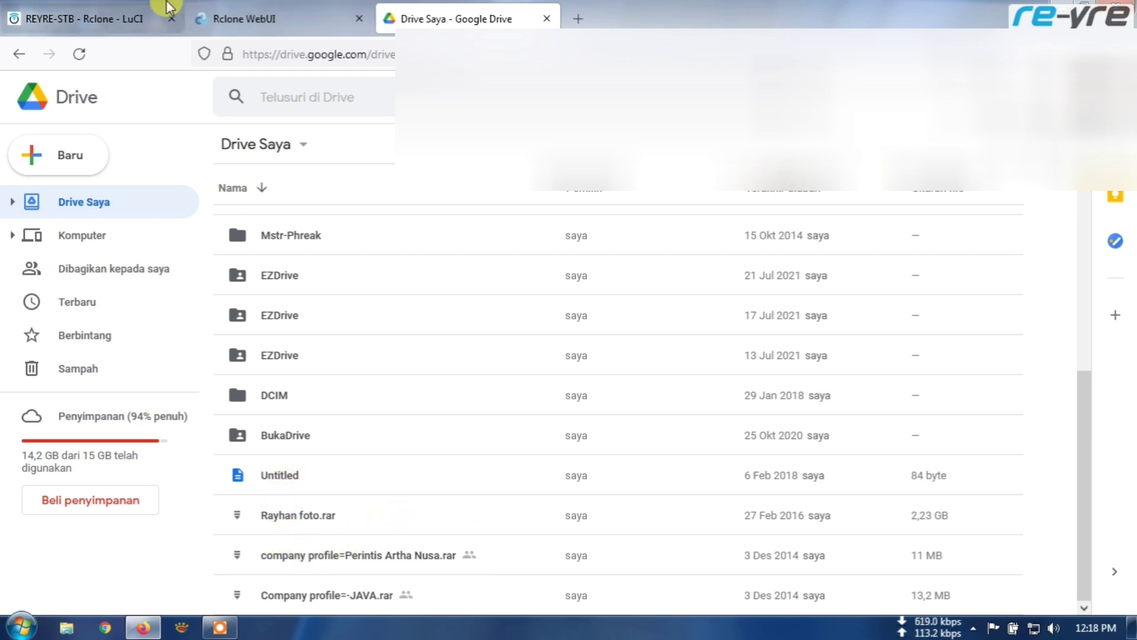
- Back in Rclone WebUI, scroll the GD:/ Directories and Files listing to compare with Google Drive
click(265, 18)
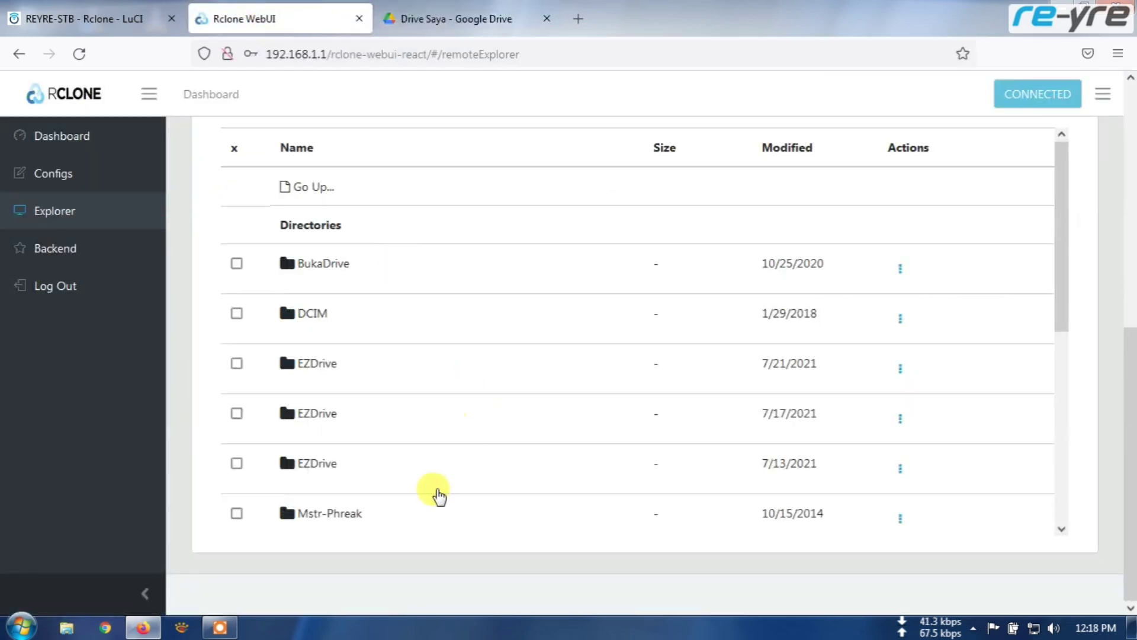
scroll(439, 497, down, 6)
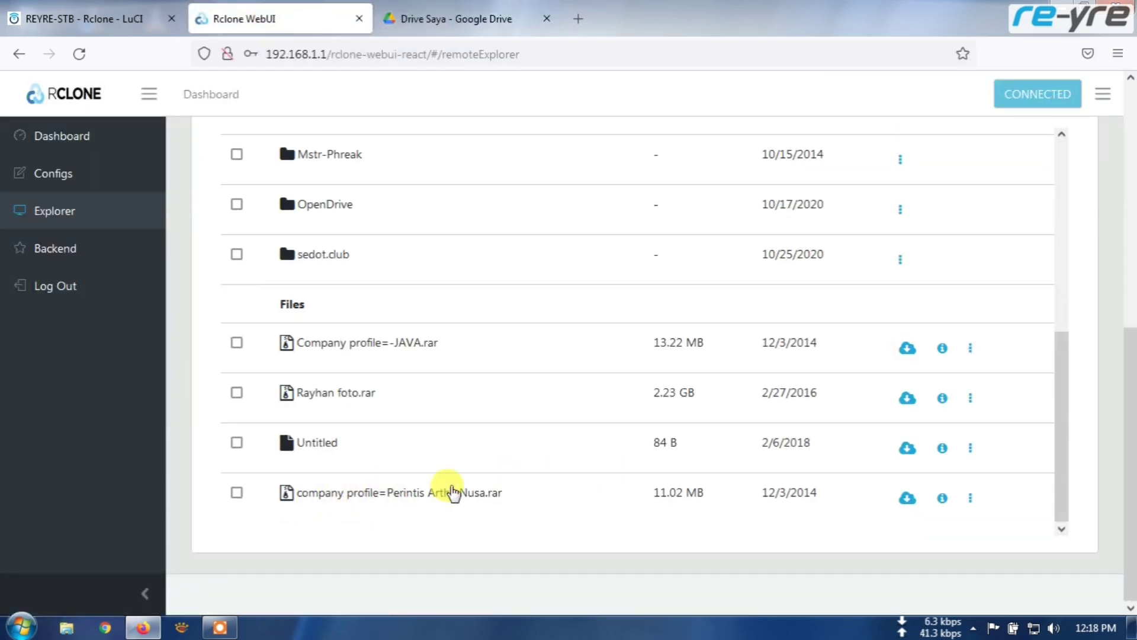
scroll(342, 348, up, 4)
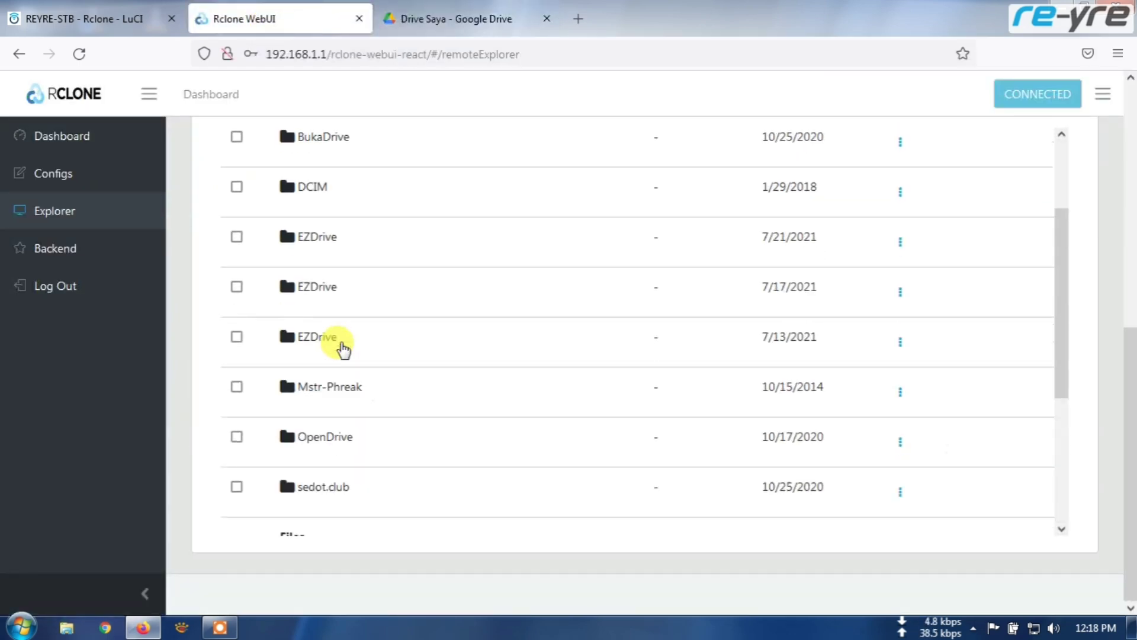
scroll(349, 326, up, 2)
scroll(361, 302, down, 6)
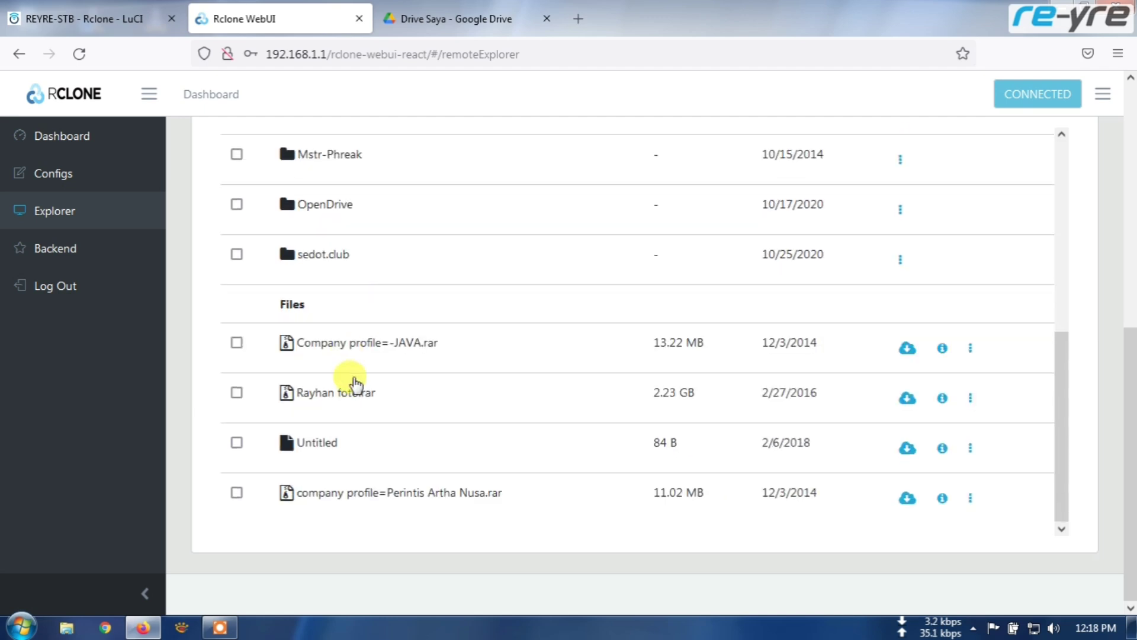
scroll(352, 379, up, 5)
scroll(388, 237, up, 3)
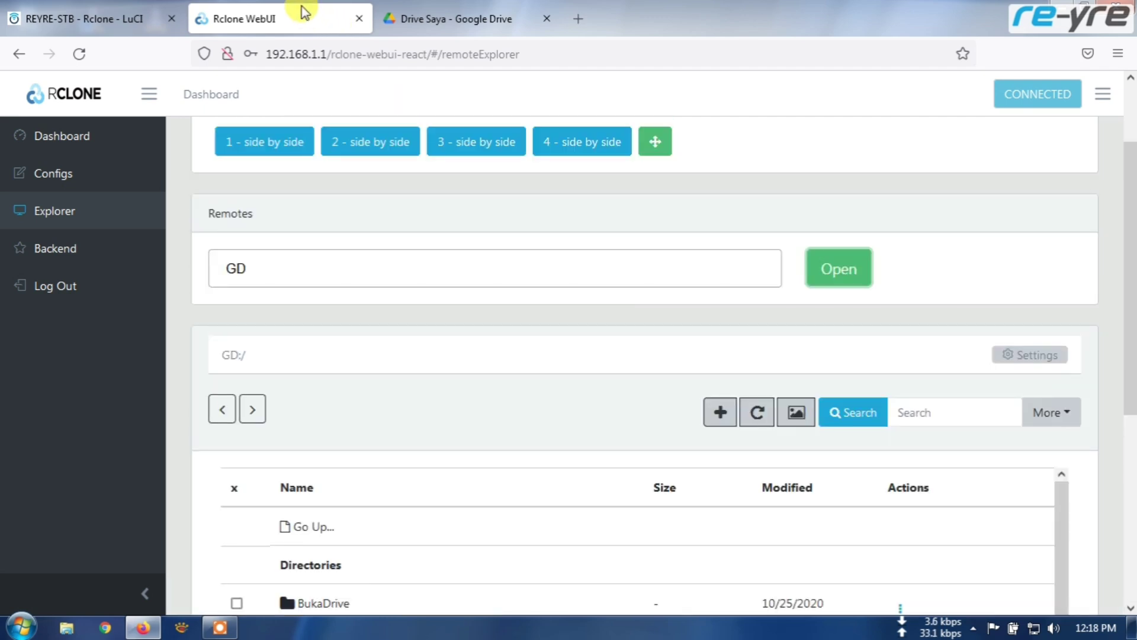
- Switch to the LuCI tab and open System > File Explorer
click(110, 13)
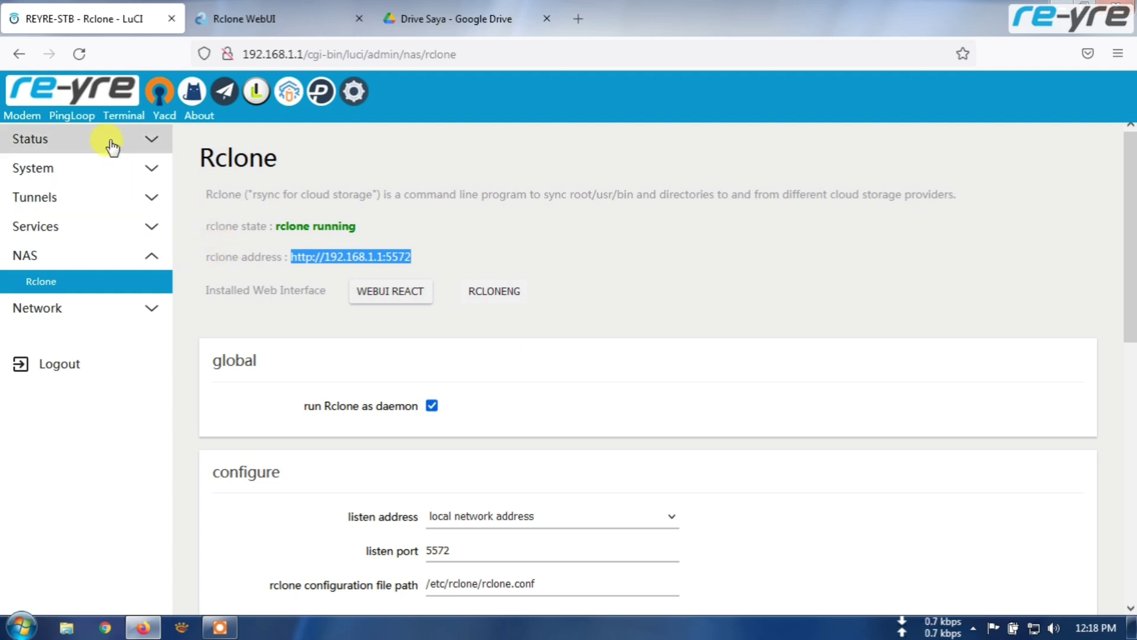
click(151, 172)
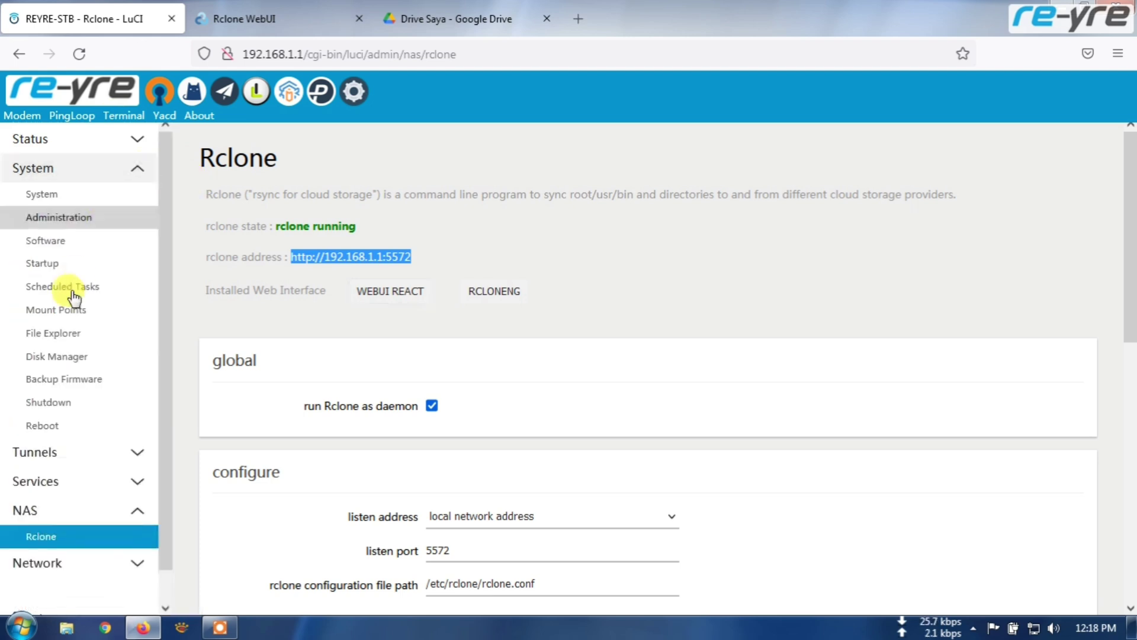
click(62, 339)
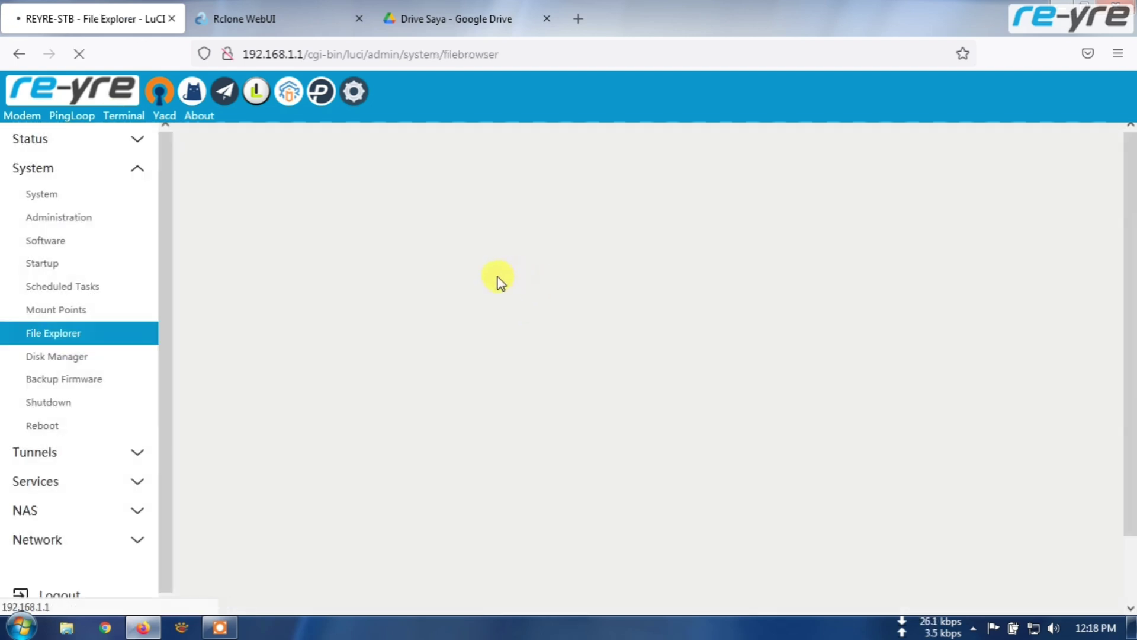
- Open mnt to confirm it is empty, return to the root listing, and open Terminal
scroll(438, 323, down, 3)
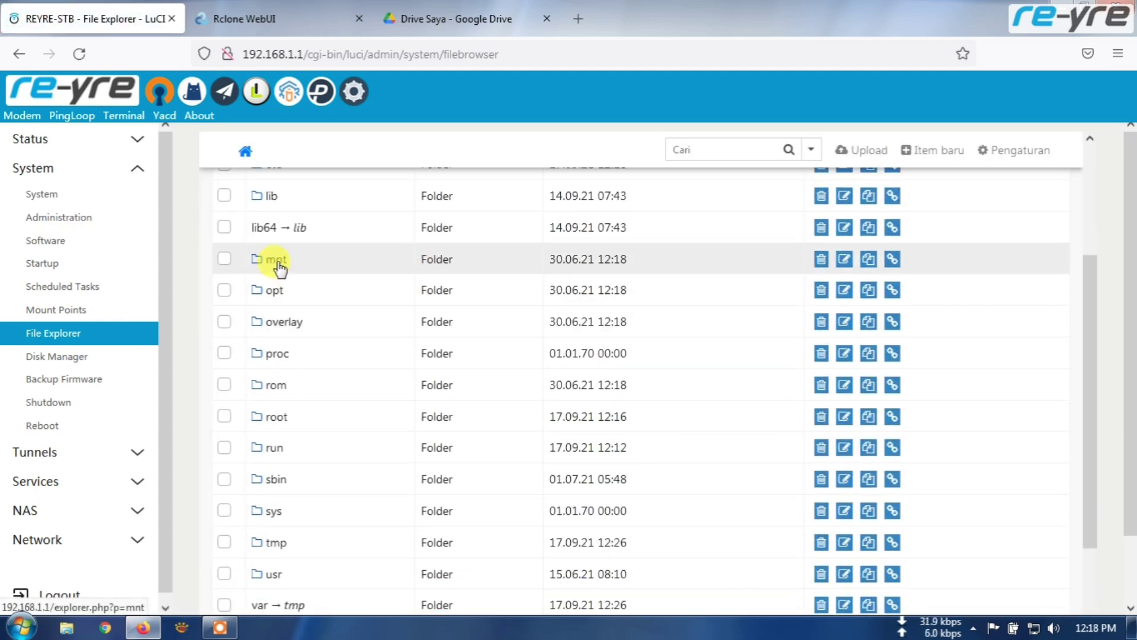
click(274, 260)
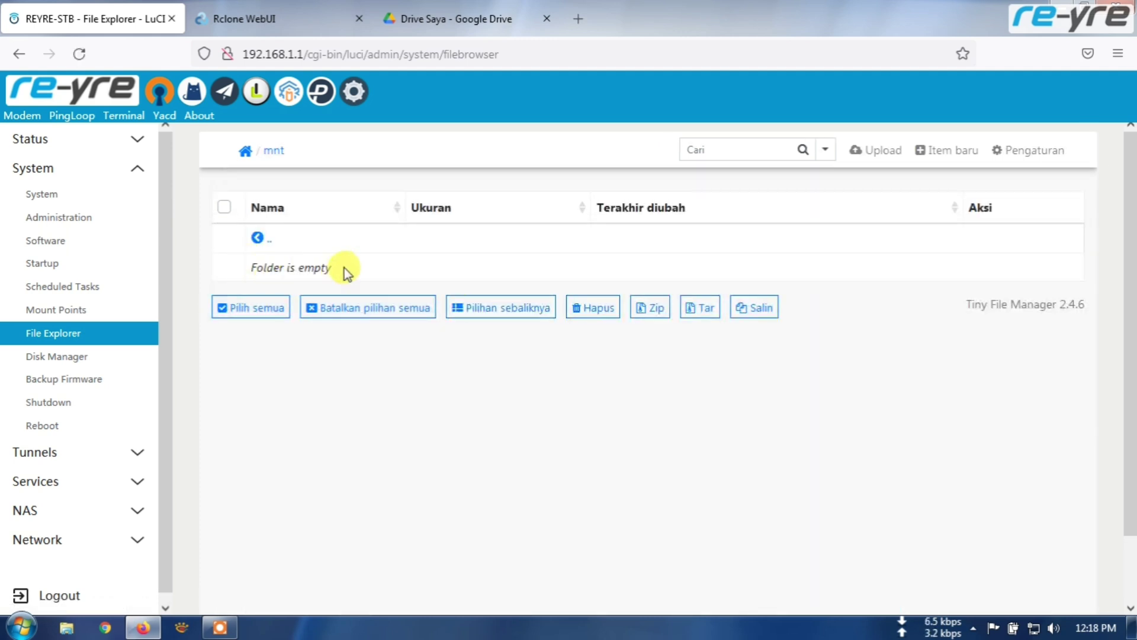
click(62, 333)
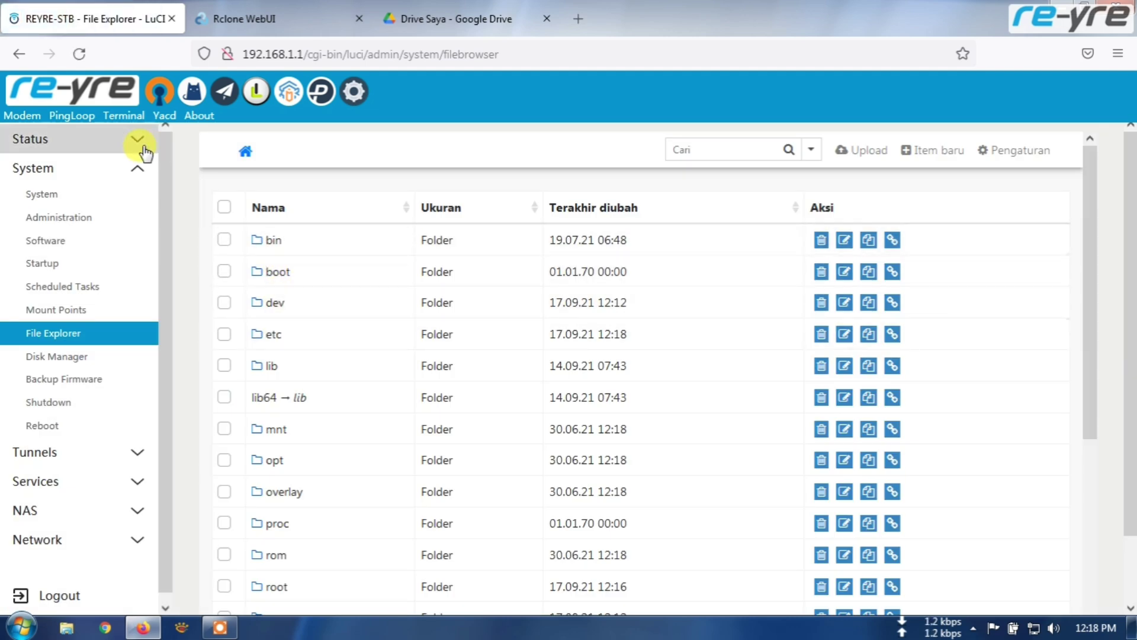
click(126, 118)
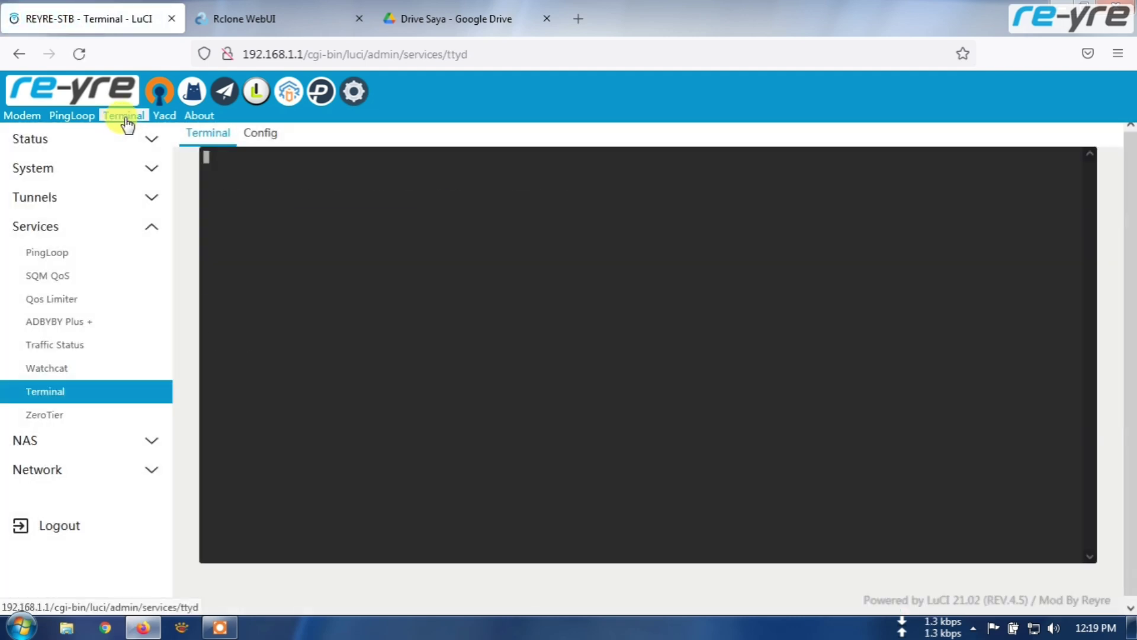
- Open the Windows Downloads folder, then bring the router terminal back to front
click(66, 627)
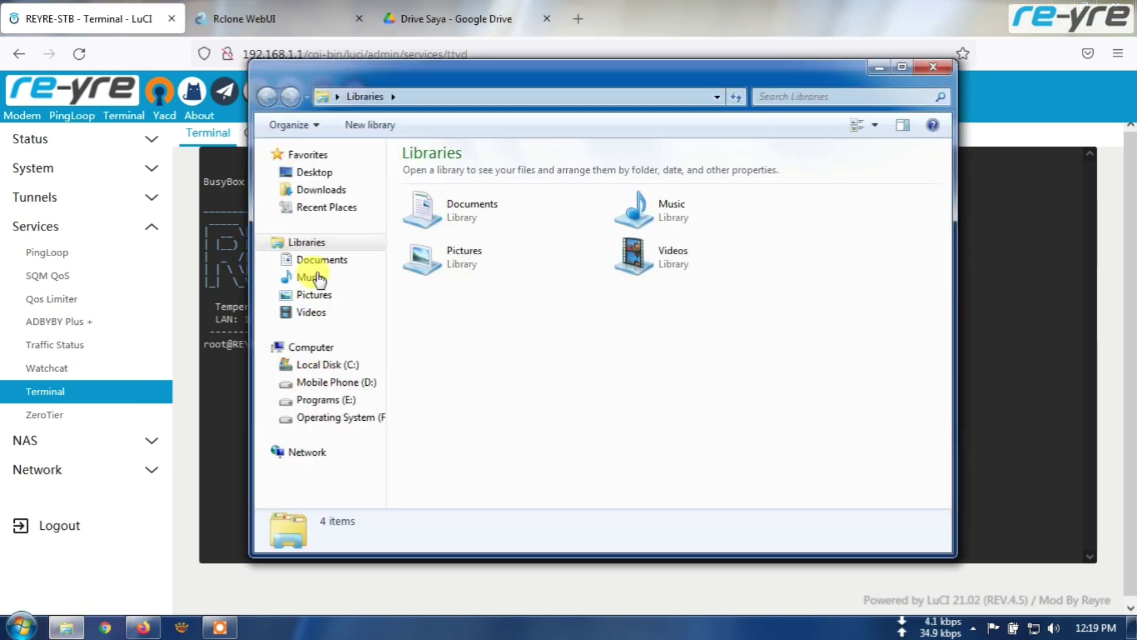
click(344, 193)
click(236, 419)
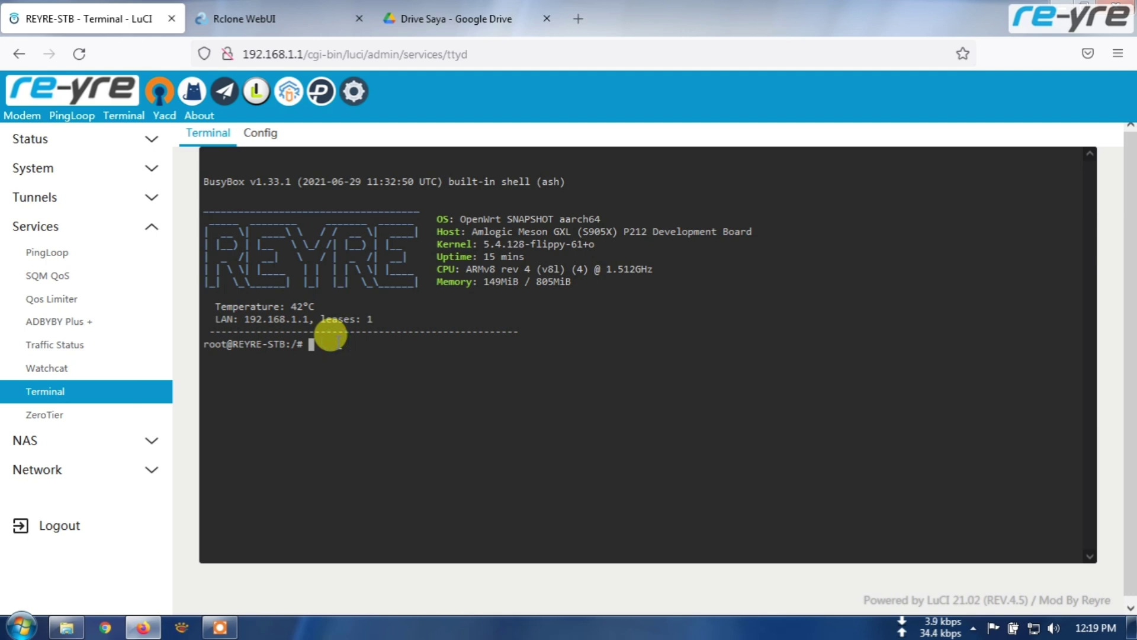
- Run cd, then mkdir /mnt/GD to create the GD folder
key(Return)
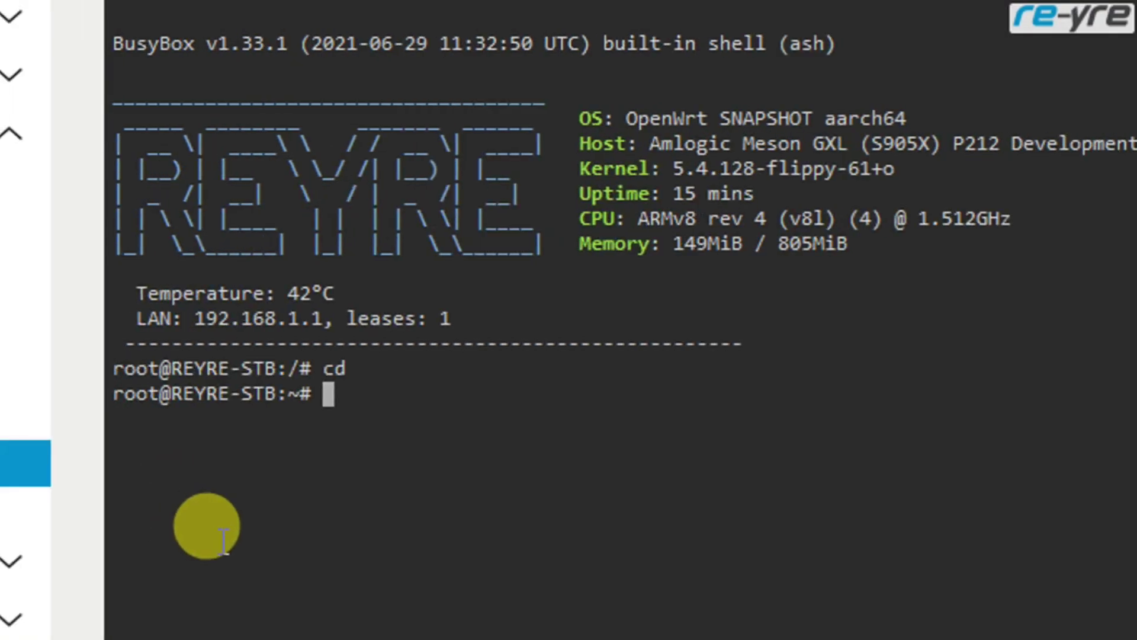
text(mkdi)
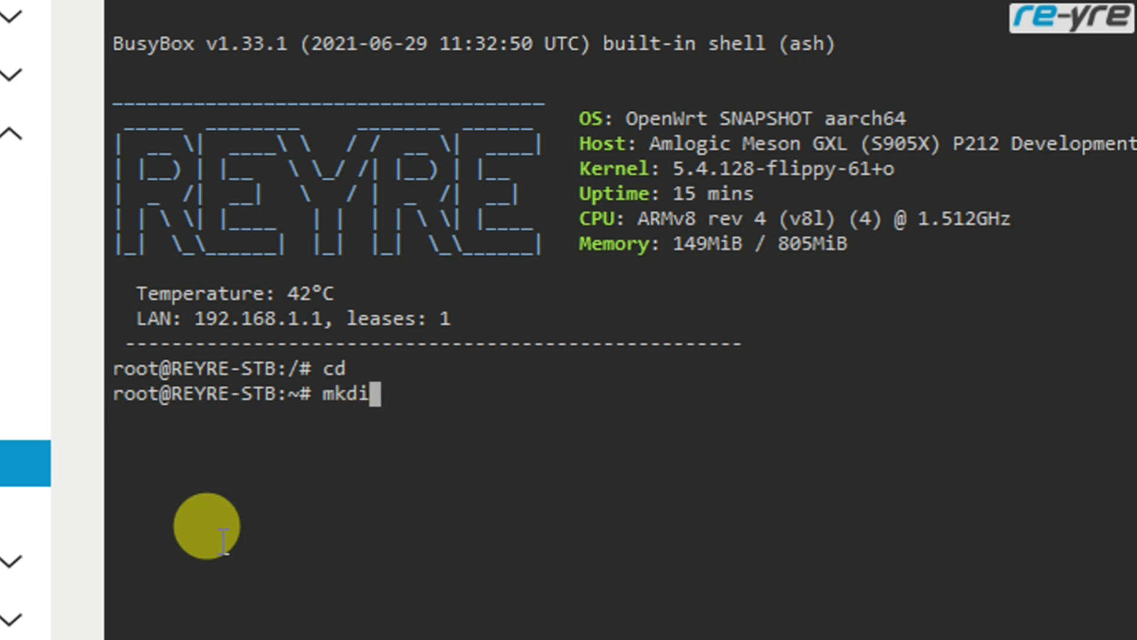
text(r /)
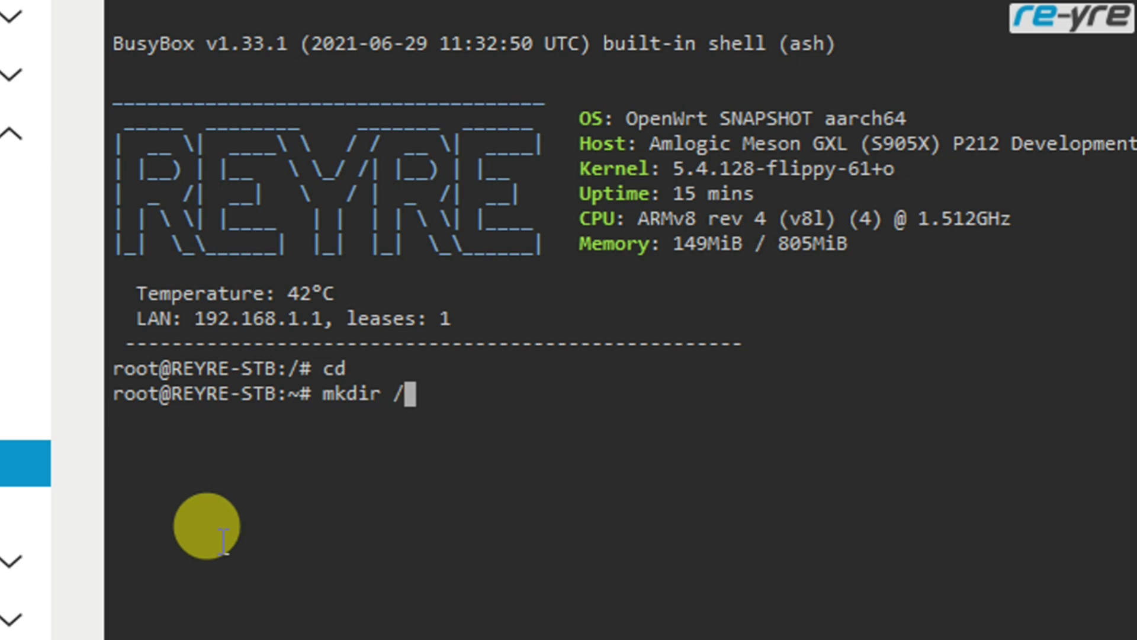
text(mnt)
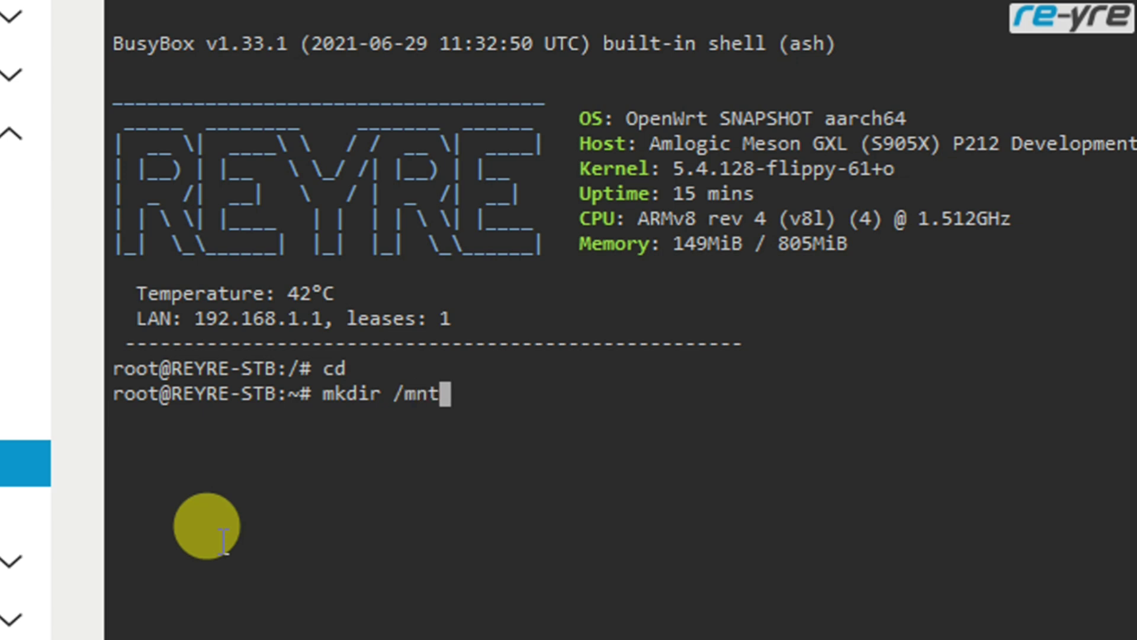
text(/)
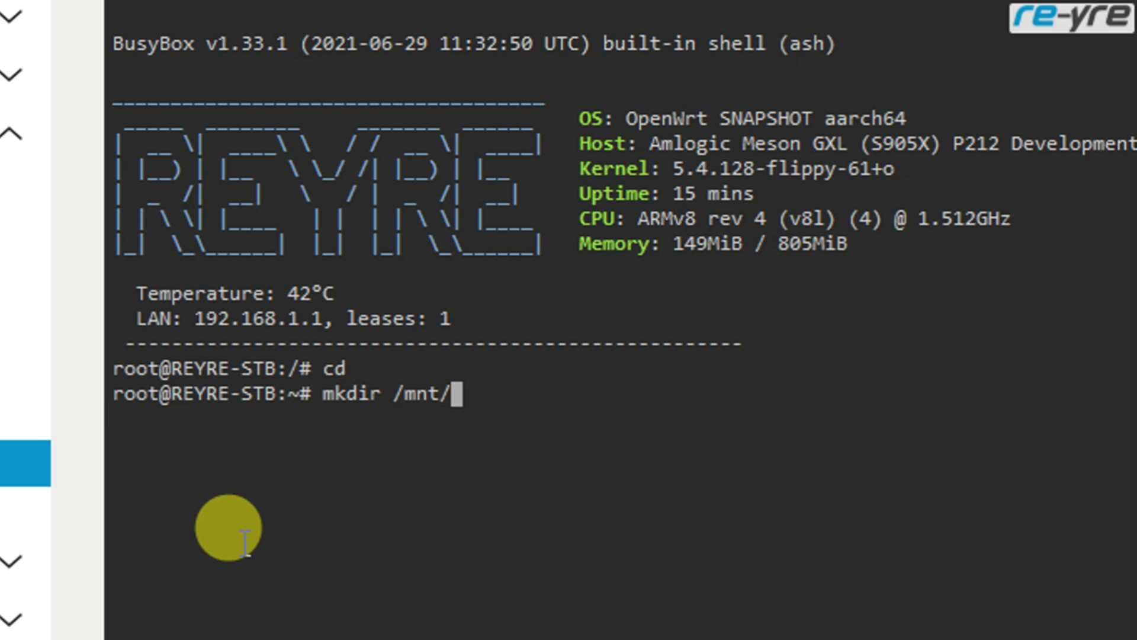
text(GD)
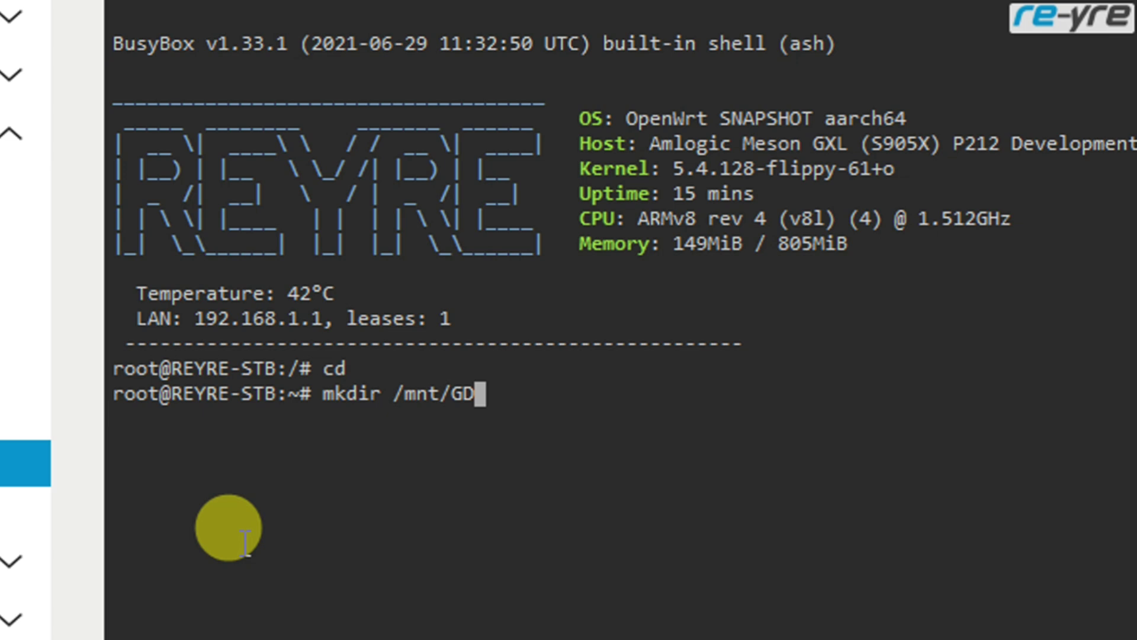
key(Return)
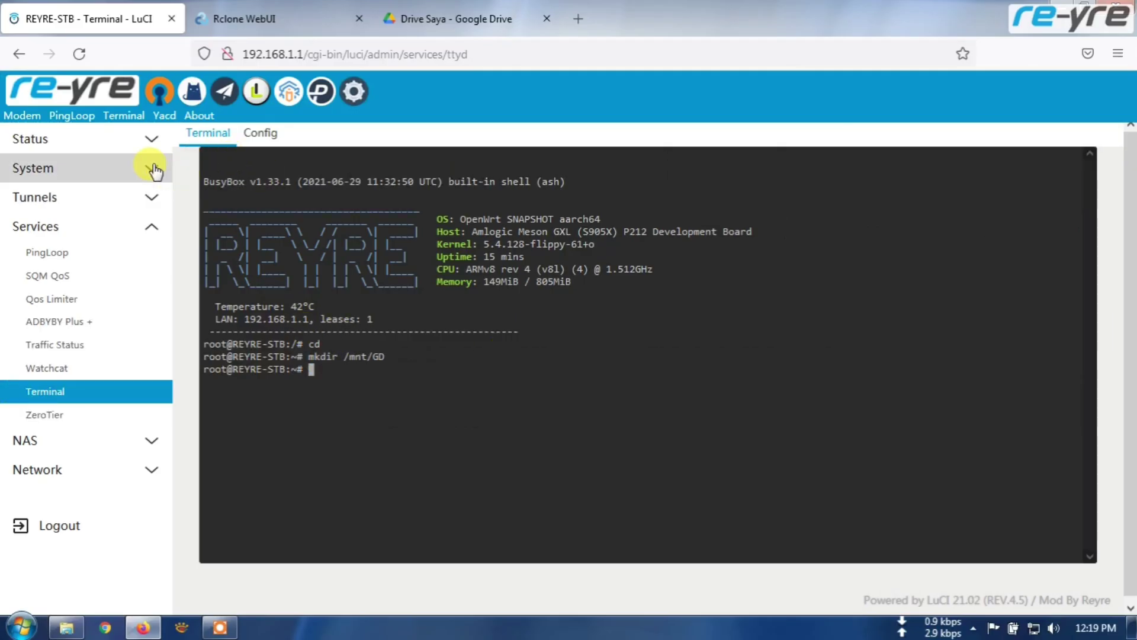
- Browse File Explorer to the empty /mnt/GD folder, then open Windows Downloads
click(211, 22)
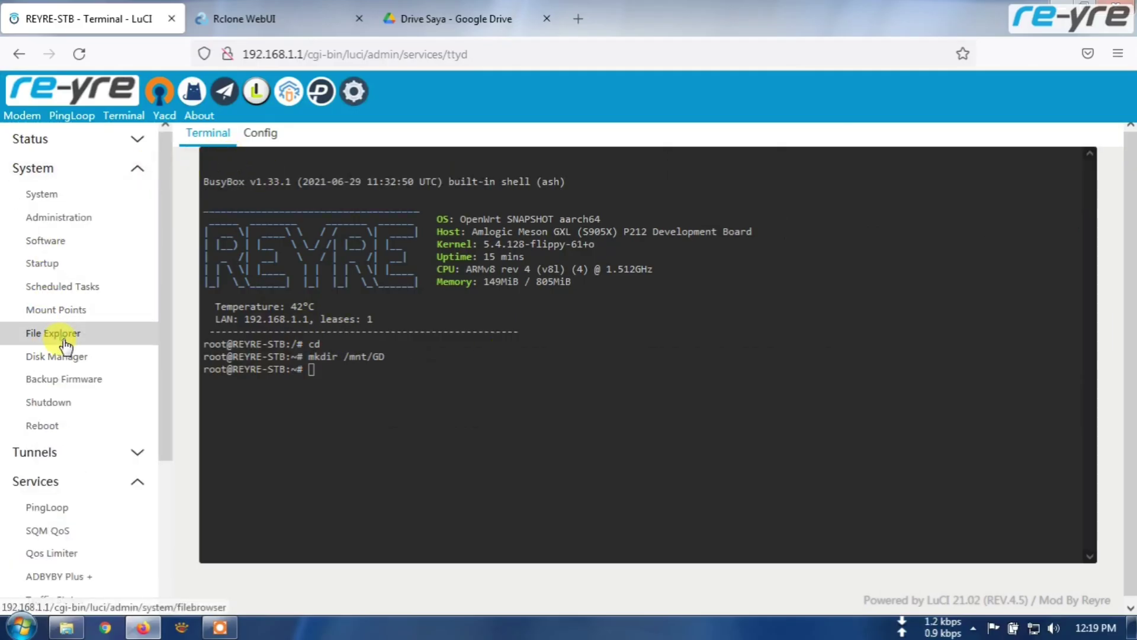
click(63, 336)
click(599, 376)
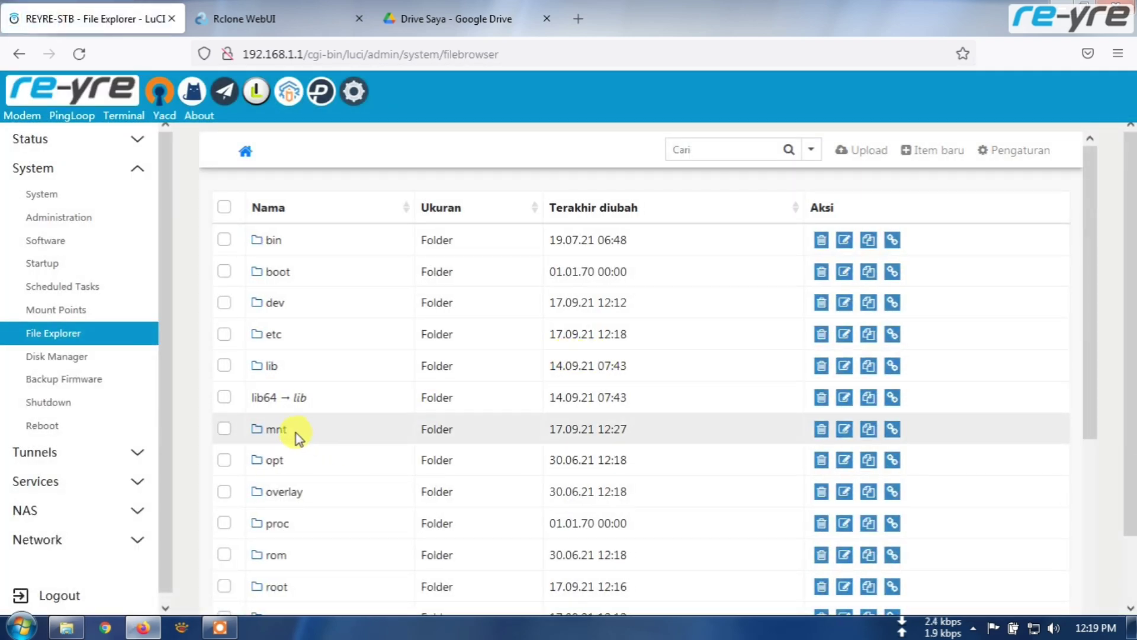
click(275, 431)
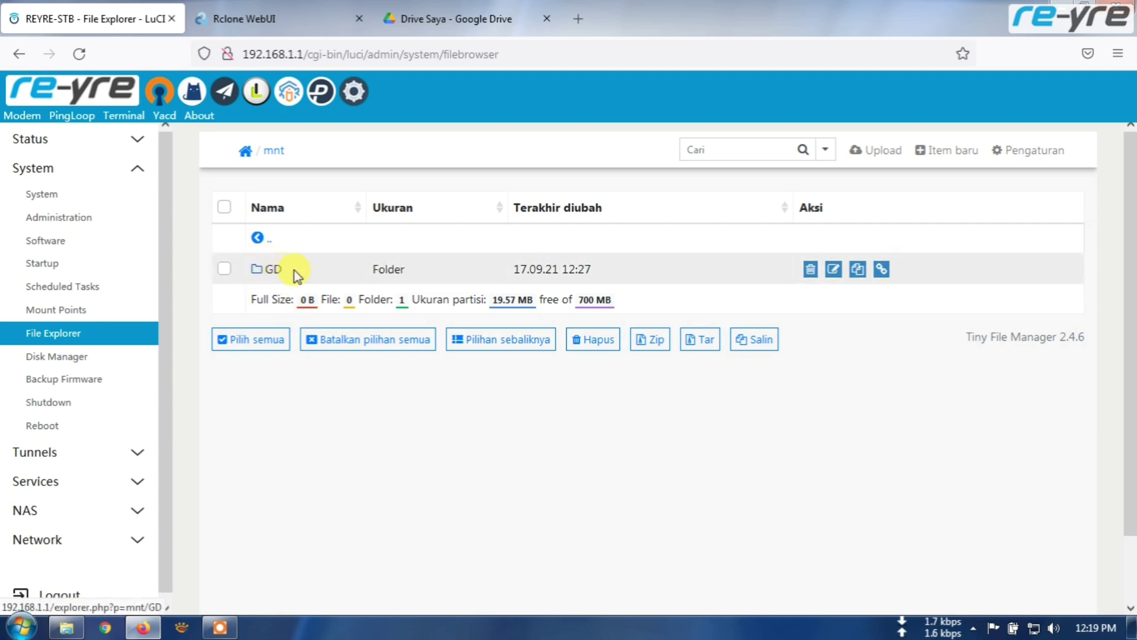
click(274, 268)
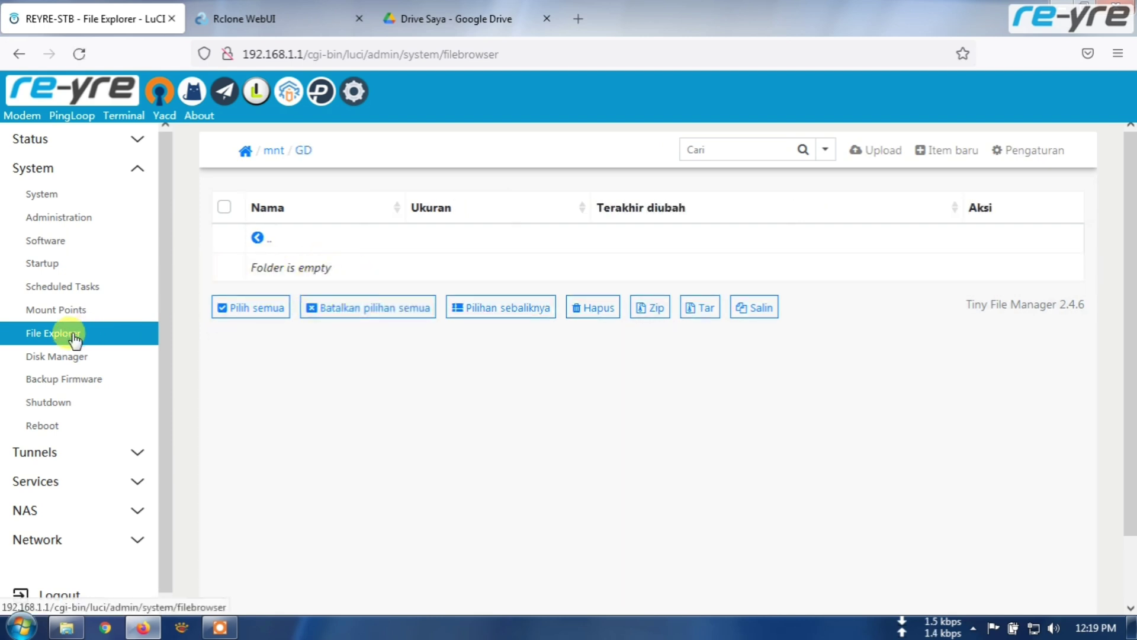
click(66, 627)
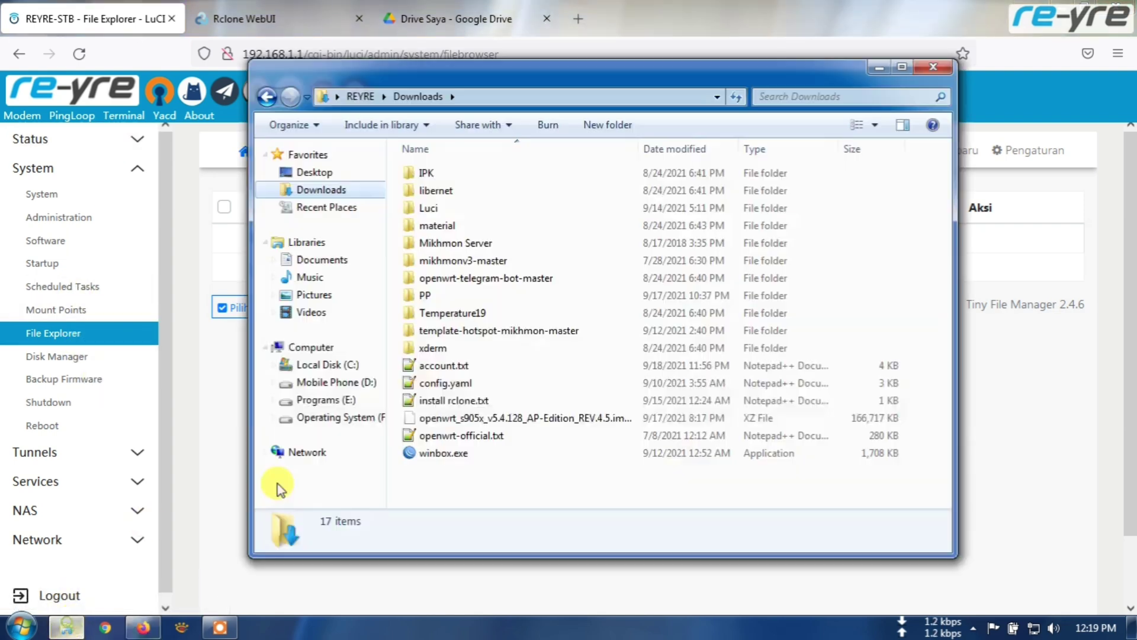
- Open install rclone.txt from Downloads in Notepad++
double_click(422, 402)
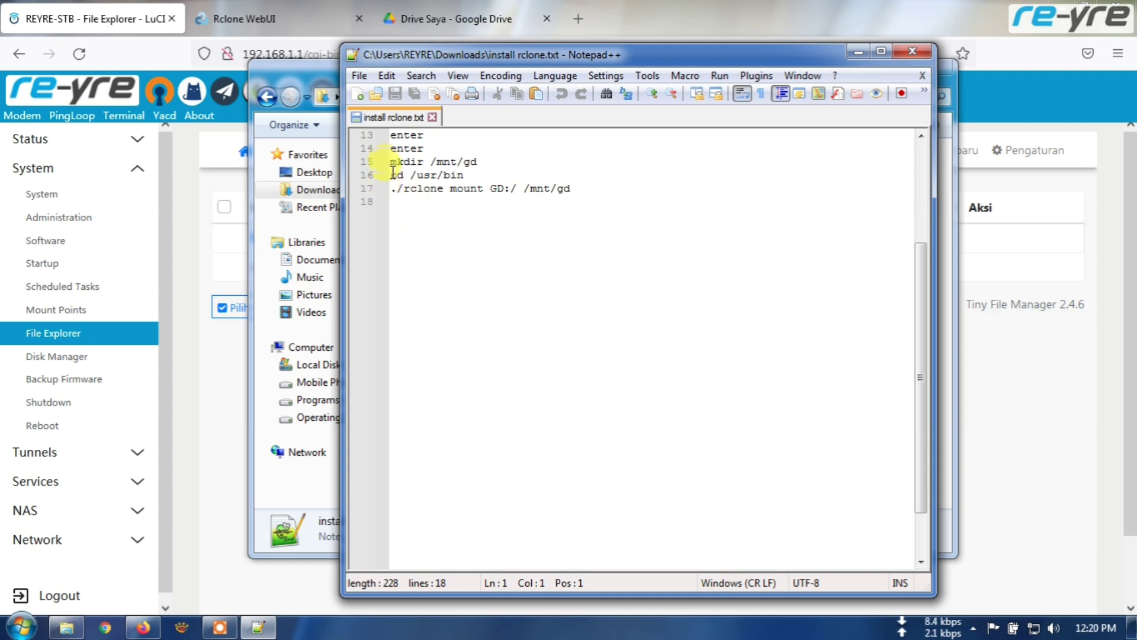
drag(392, 173, 591, 198)
click(593, 200)
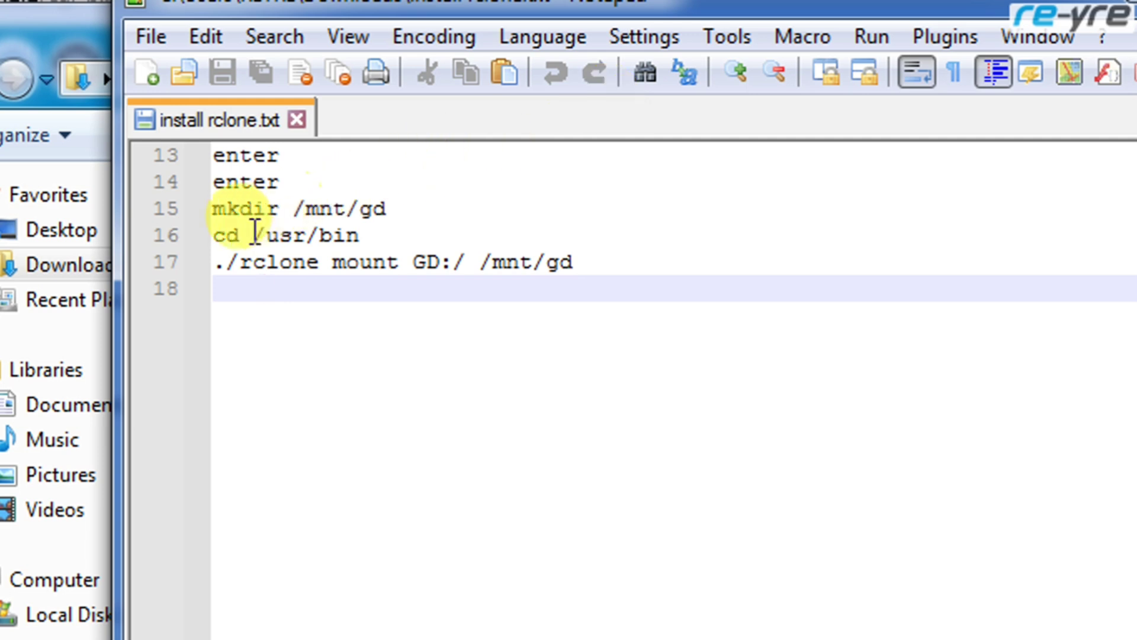
- Copy the cd /usr/bin command on line 16 and open LuCI's Terminal page
click(218, 234)
drag(218, 235, 355, 234)
right_click(349, 234)
click(415, 294)
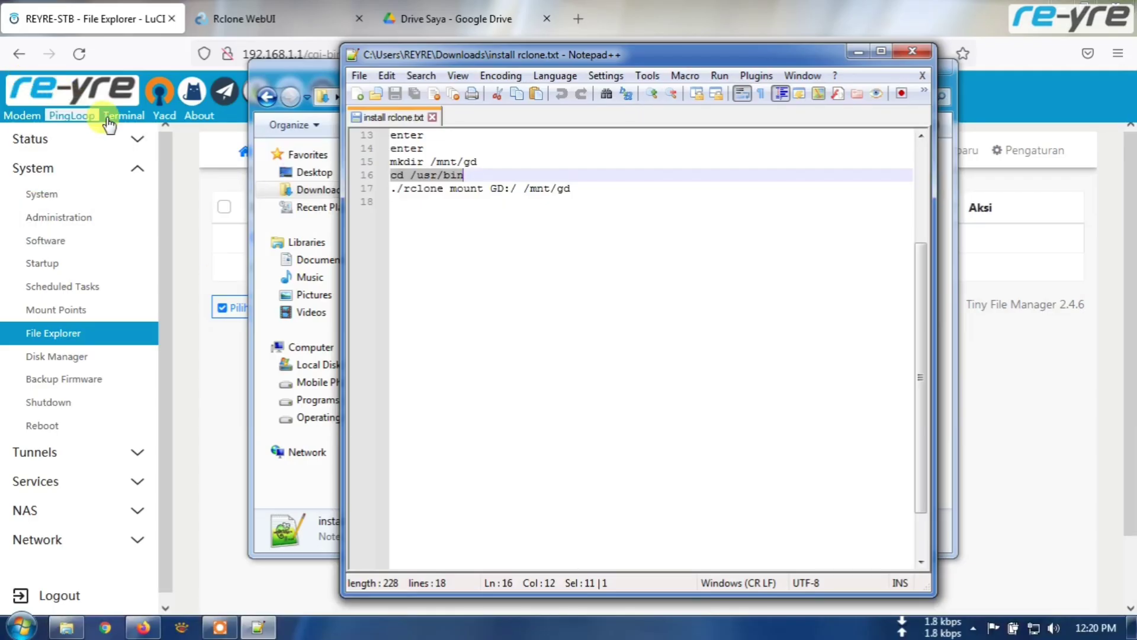
click(117, 119)
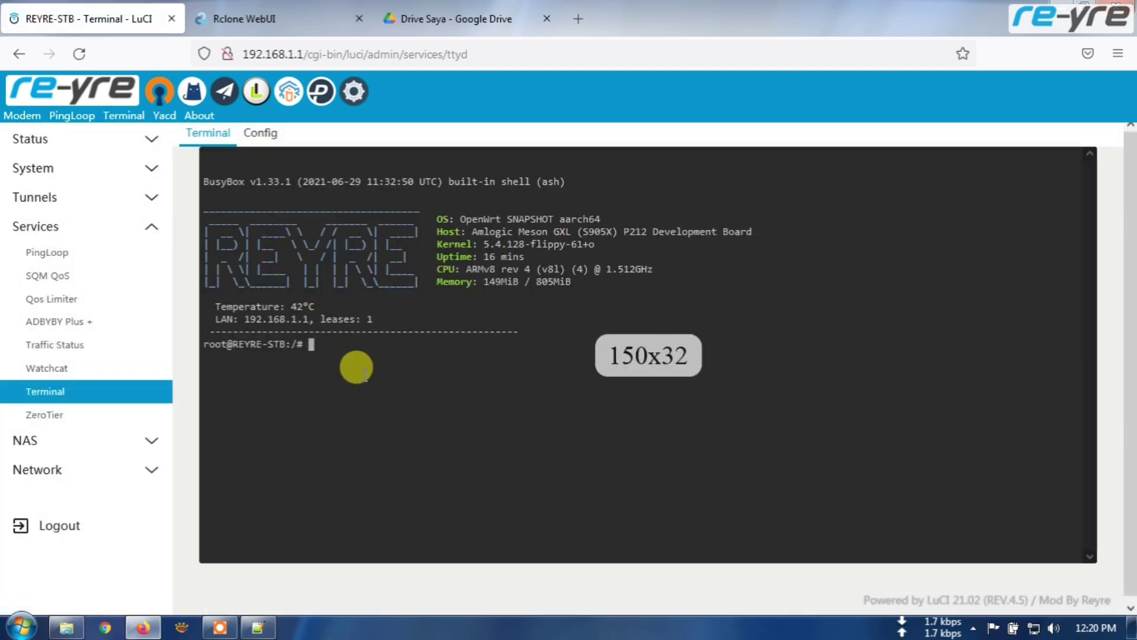
- Change the router shell's working directory to /usr/bin with cd /usr/bin
text(cd)
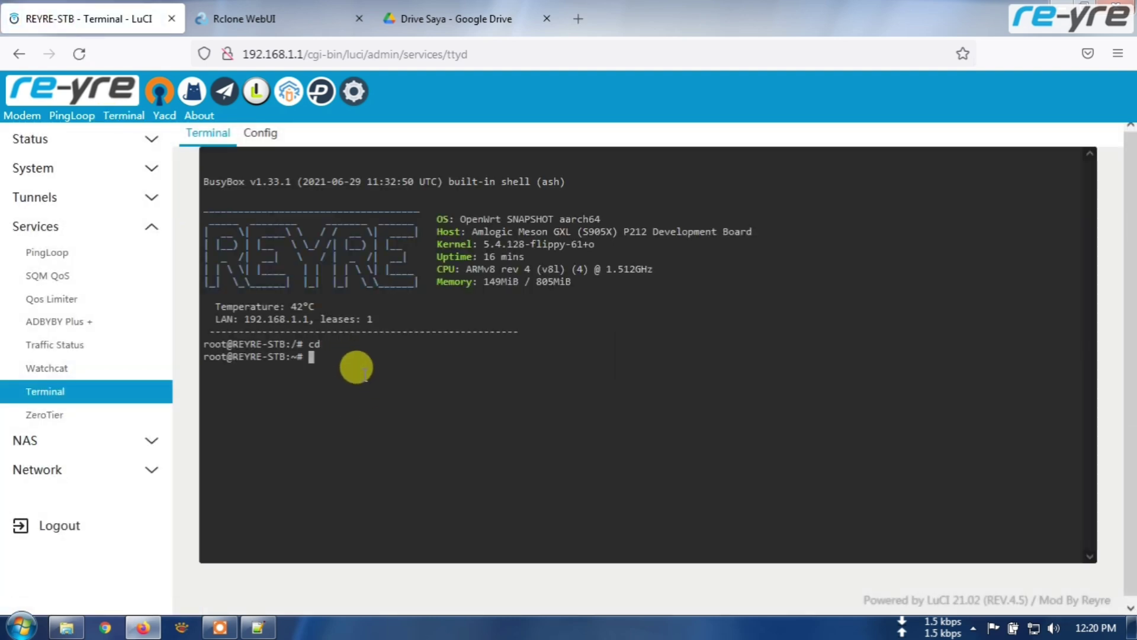
right_click(348, 367)
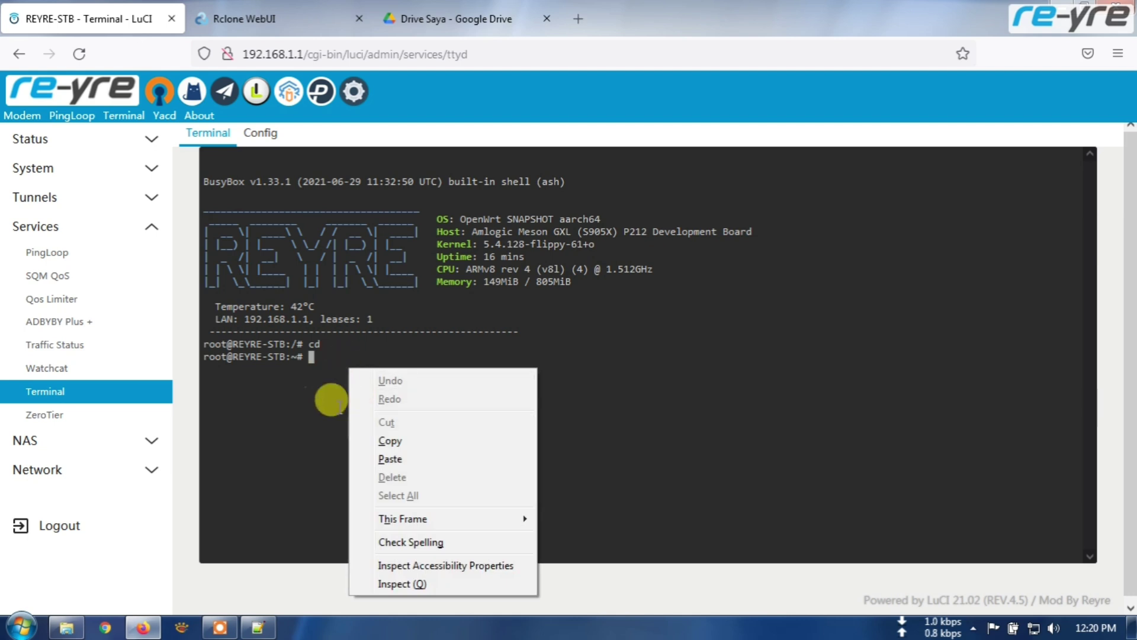
click(332, 362)
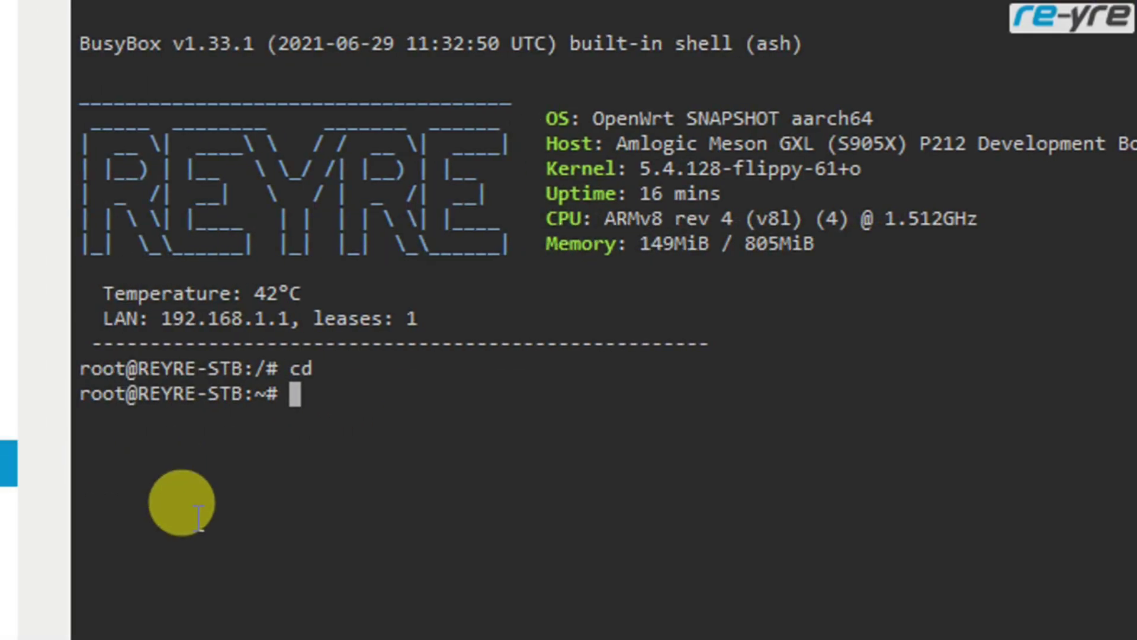
text(cd /)
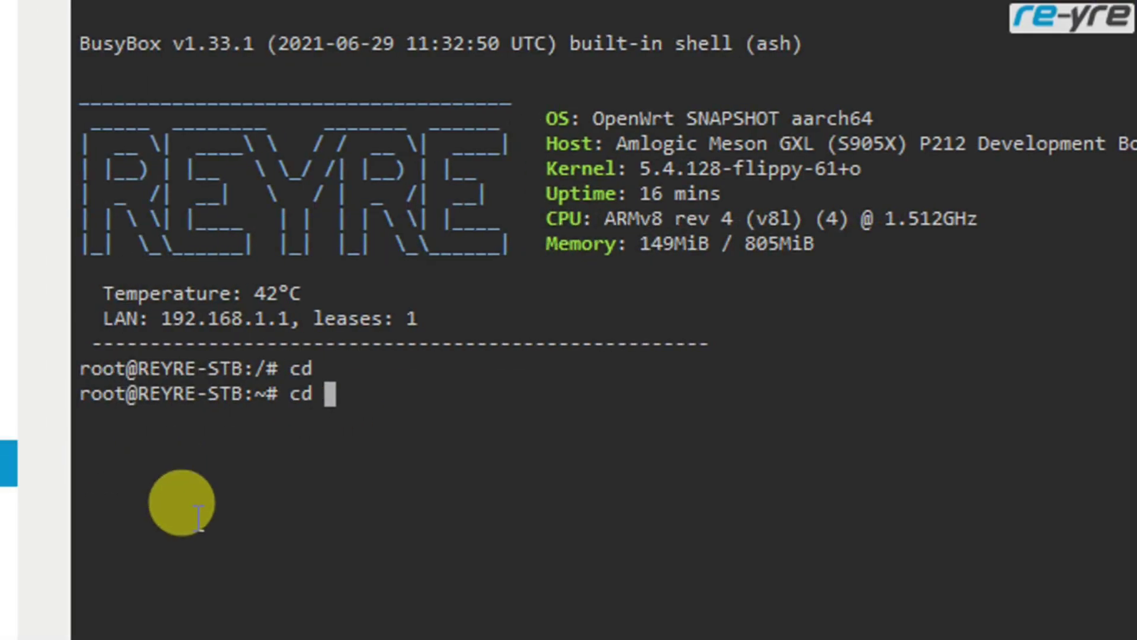
text(us)
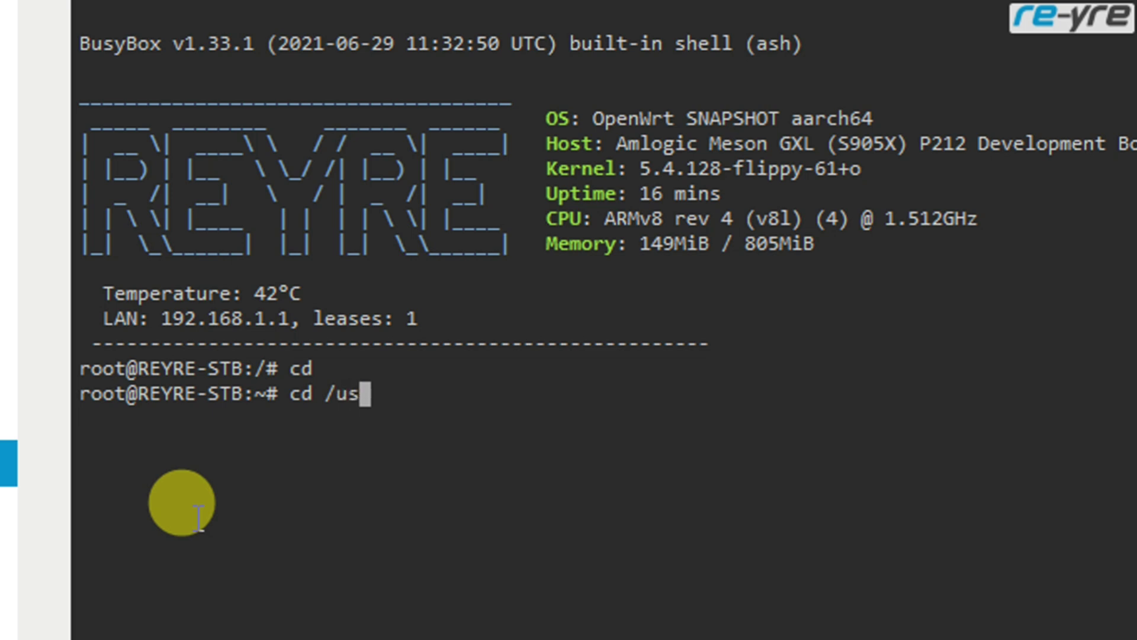
text(r/b)
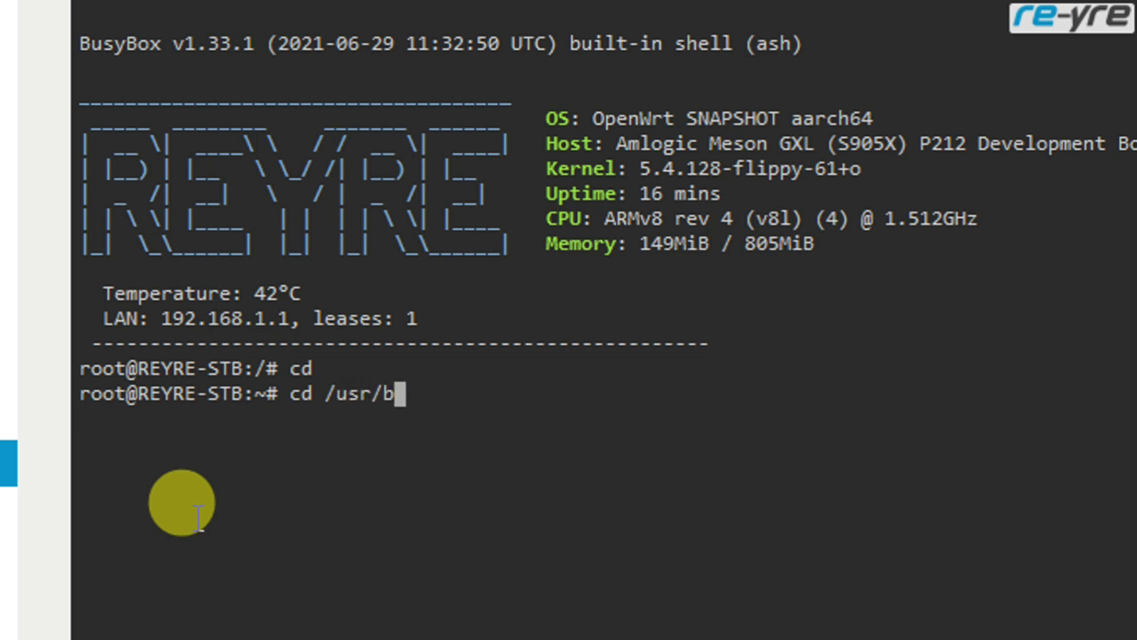
text(in)
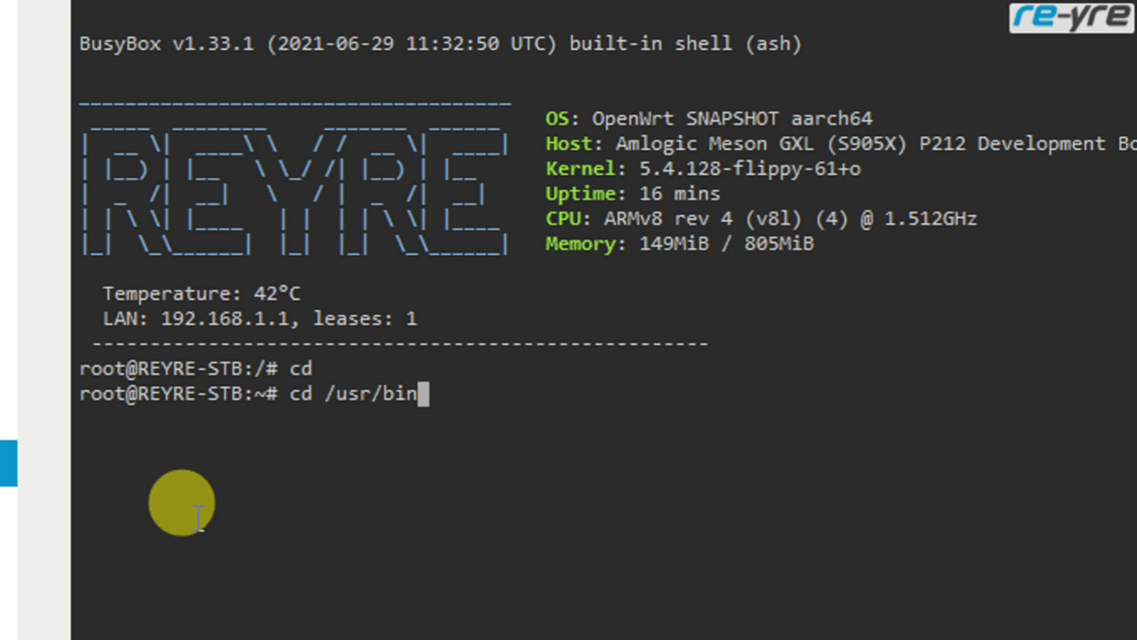
key(Return)
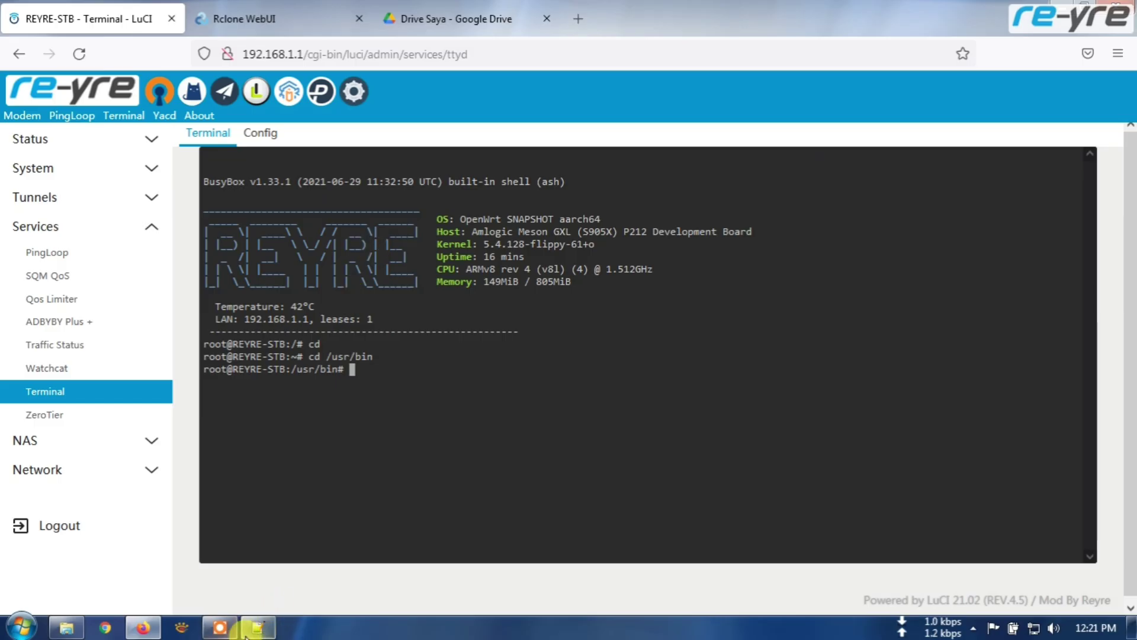
- Copy the ./rclone mount GD:/ /mnt/gd line from the Notepad++ notes into the router terminal
click(255, 629)
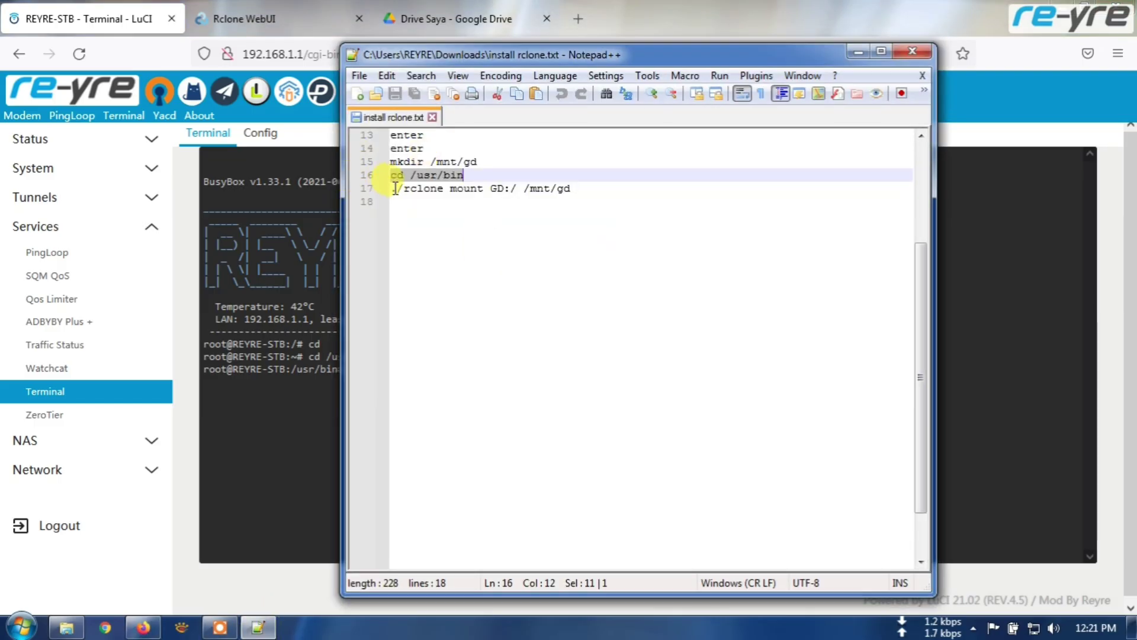
drag(395, 189, 587, 182)
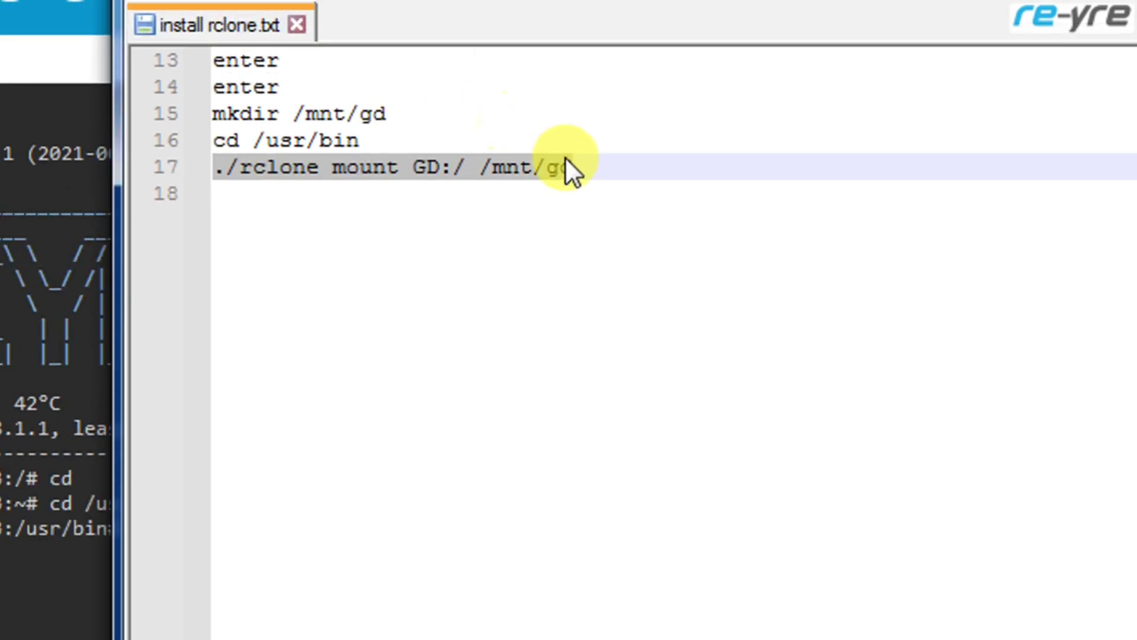
click(570, 59)
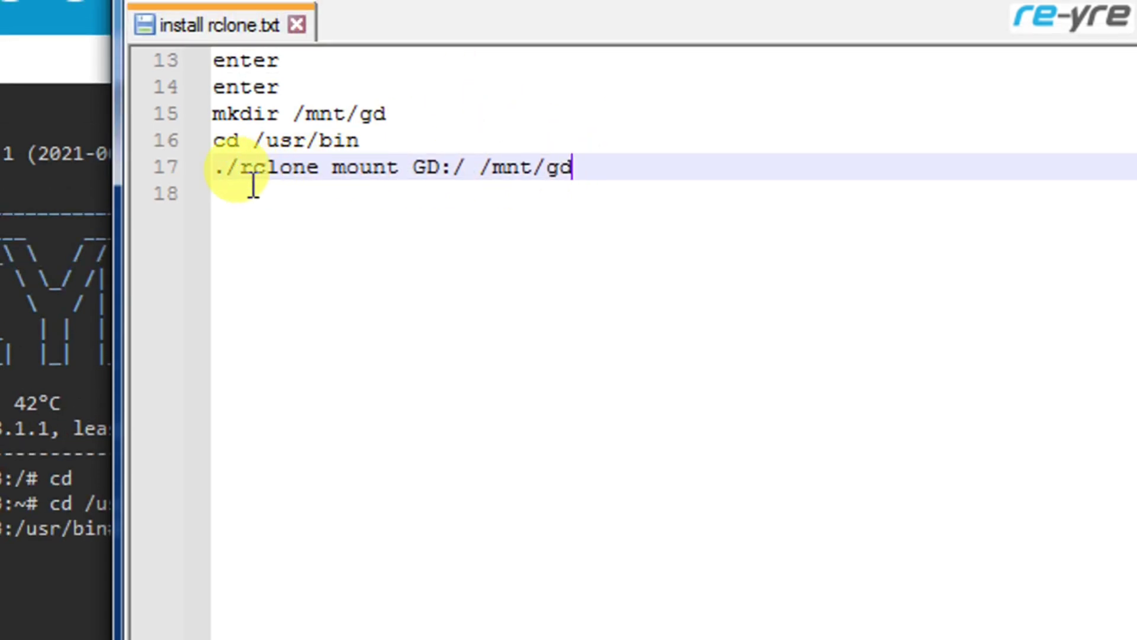
drag(215, 167, 577, 167)
right_click(574, 167)
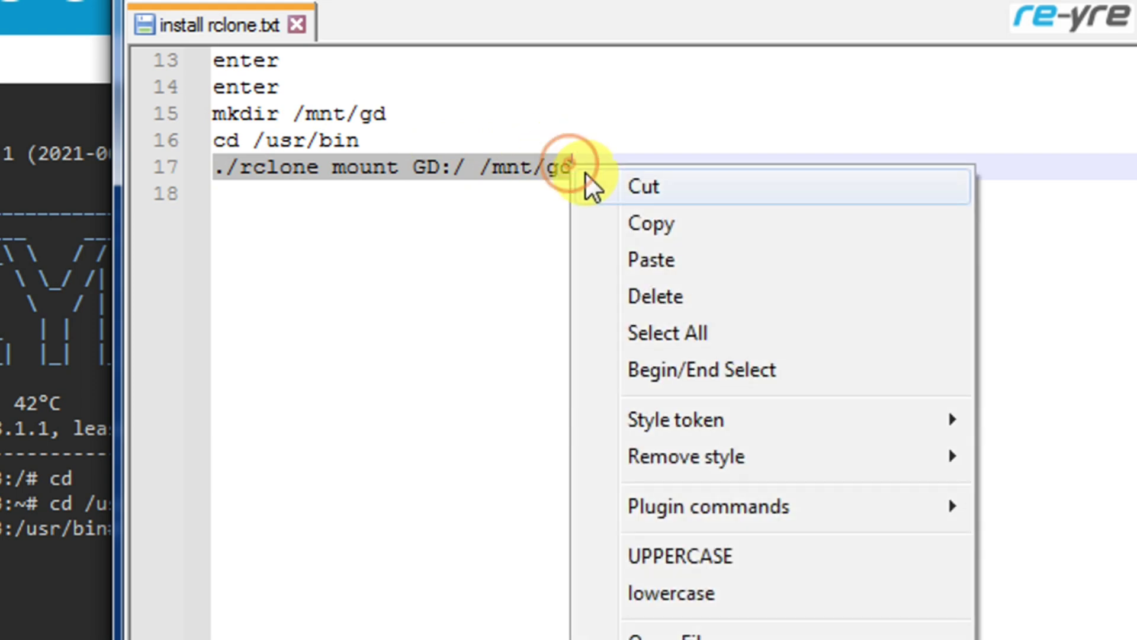
click(616, 220)
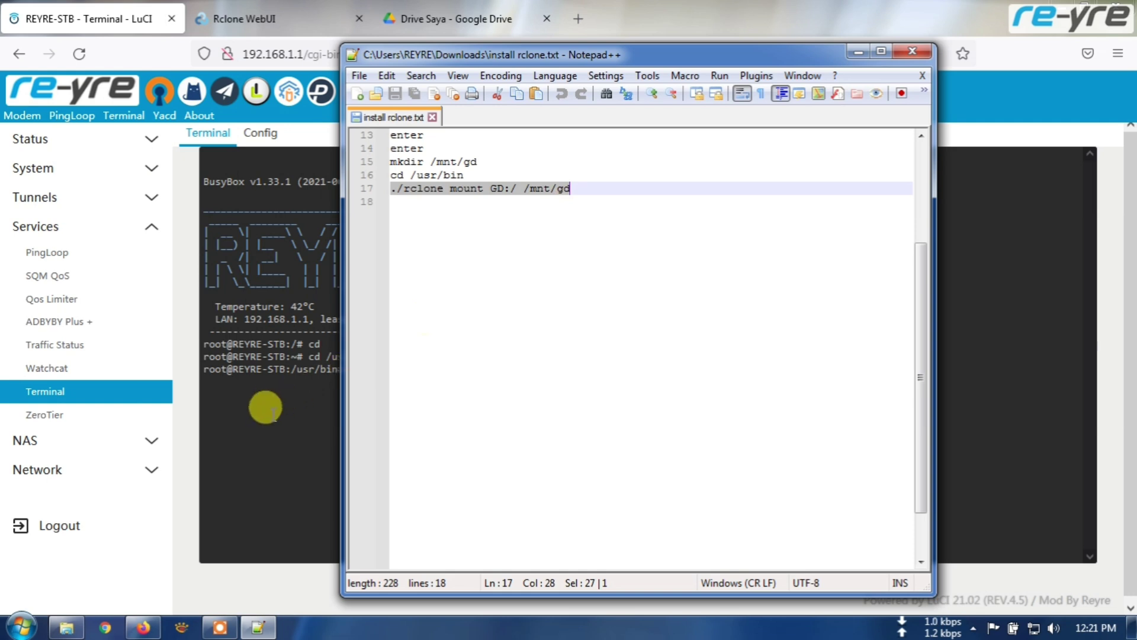
click(273, 407)
right_click(371, 371)
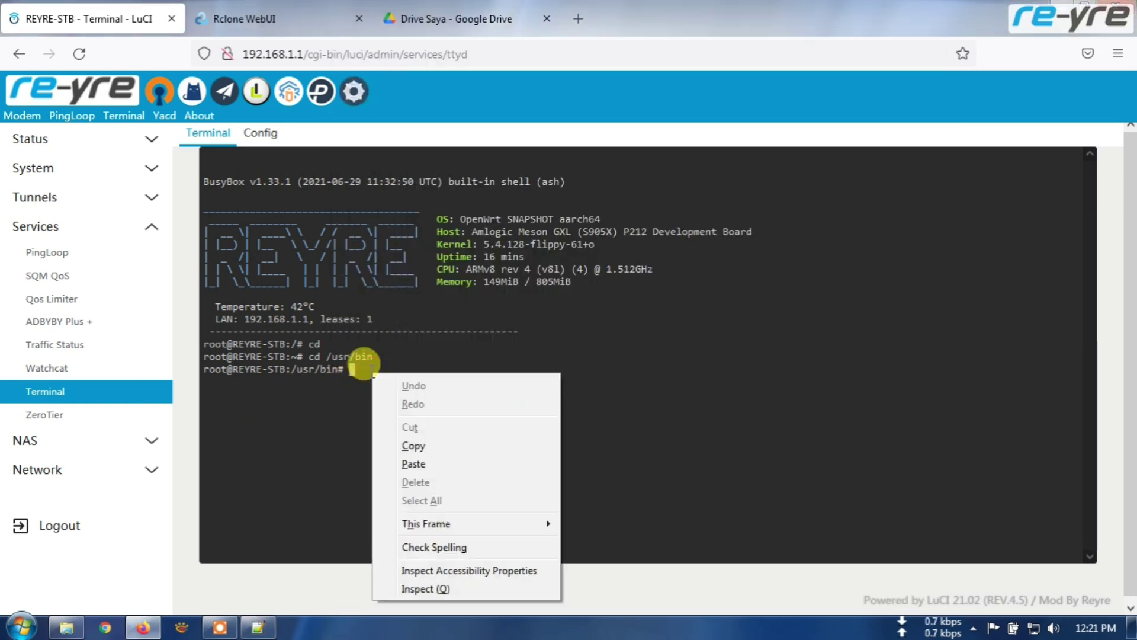
- Paste and run ./rclone mount GD:/ /mnt/GD, which prints a clock-difference notice
click(425, 465)
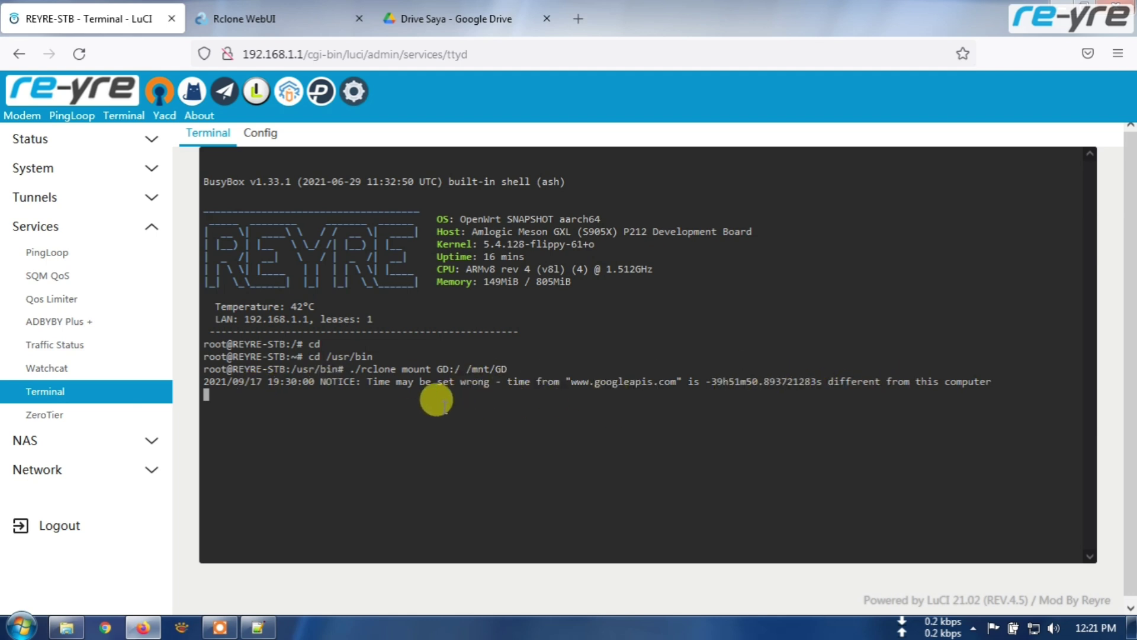
click(149, 169)
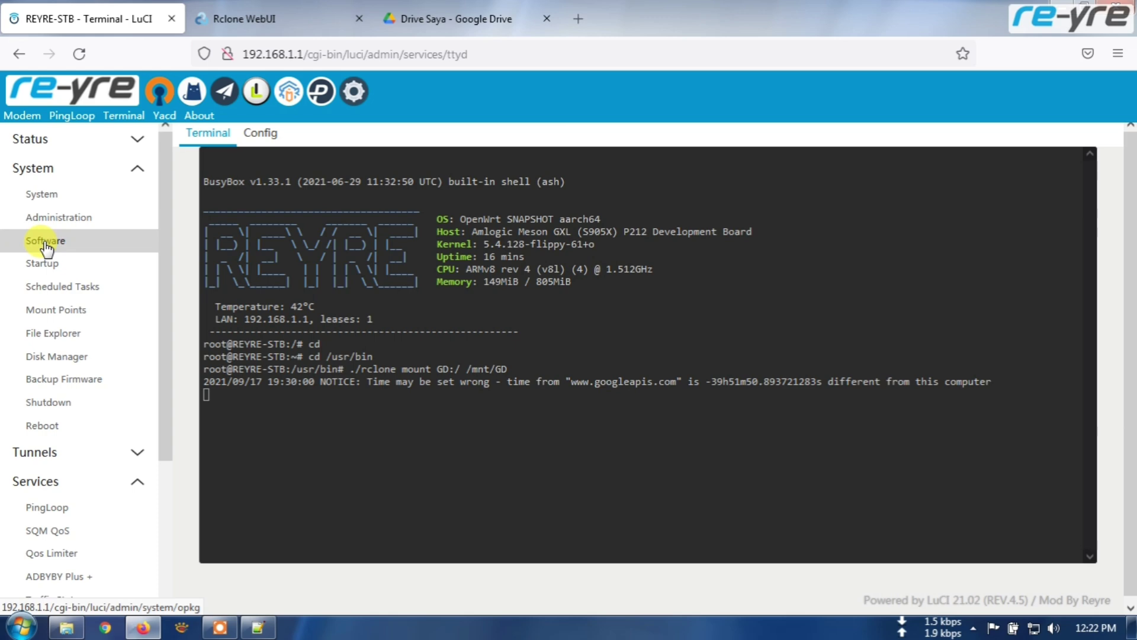
- Sync the router's clock with the browser time, 9/19/2021 12:22 PM, on System settings
click(59, 193)
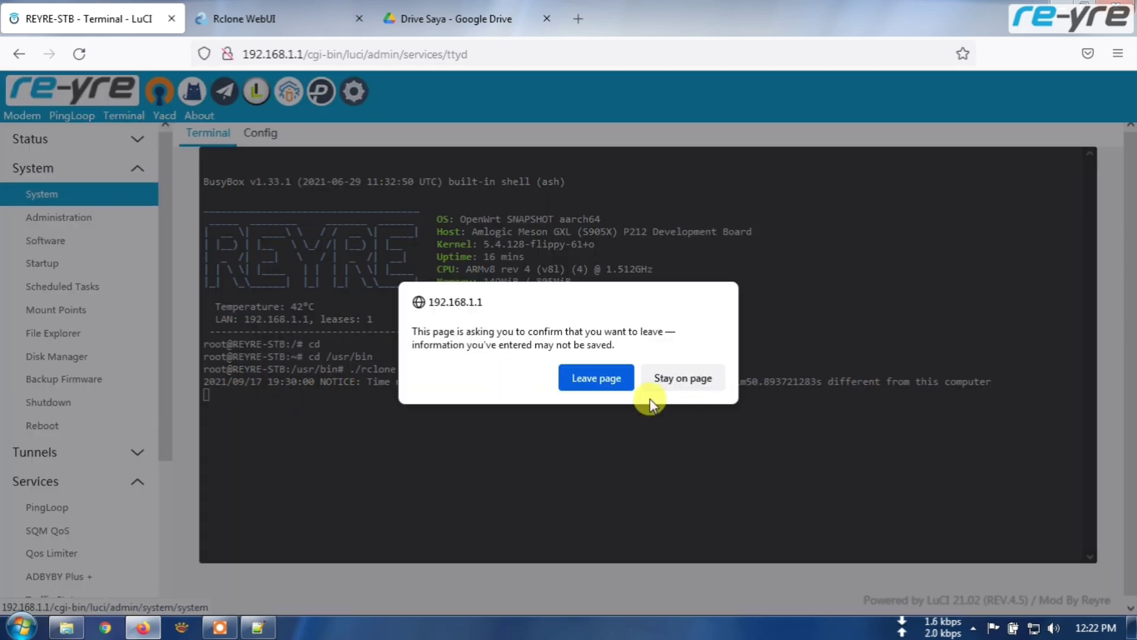
click(587, 378)
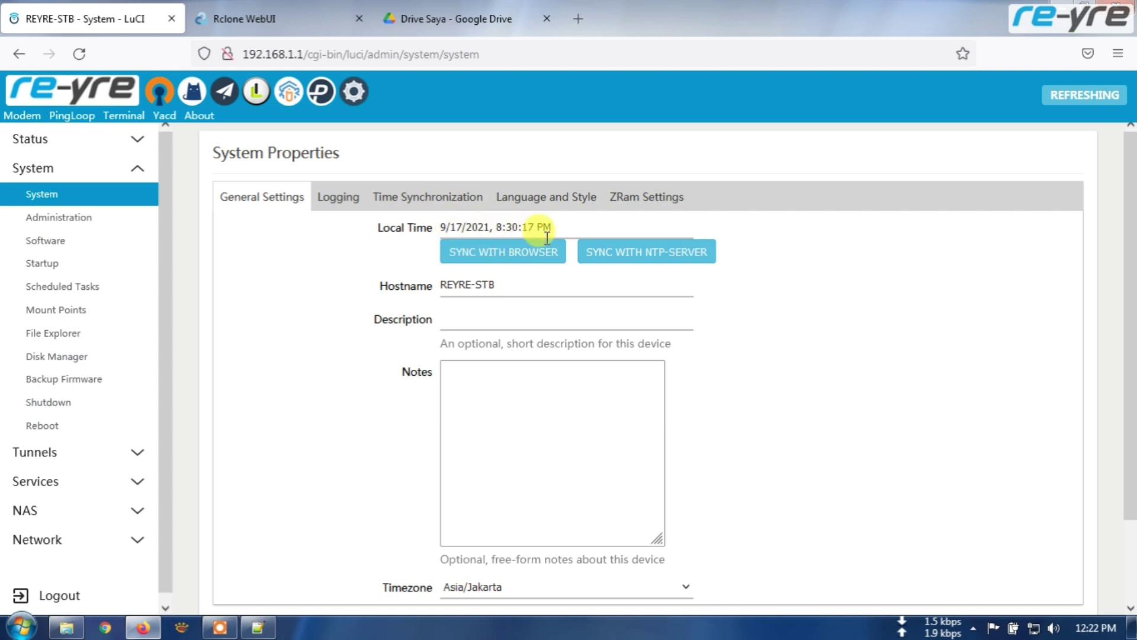
click(513, 259)
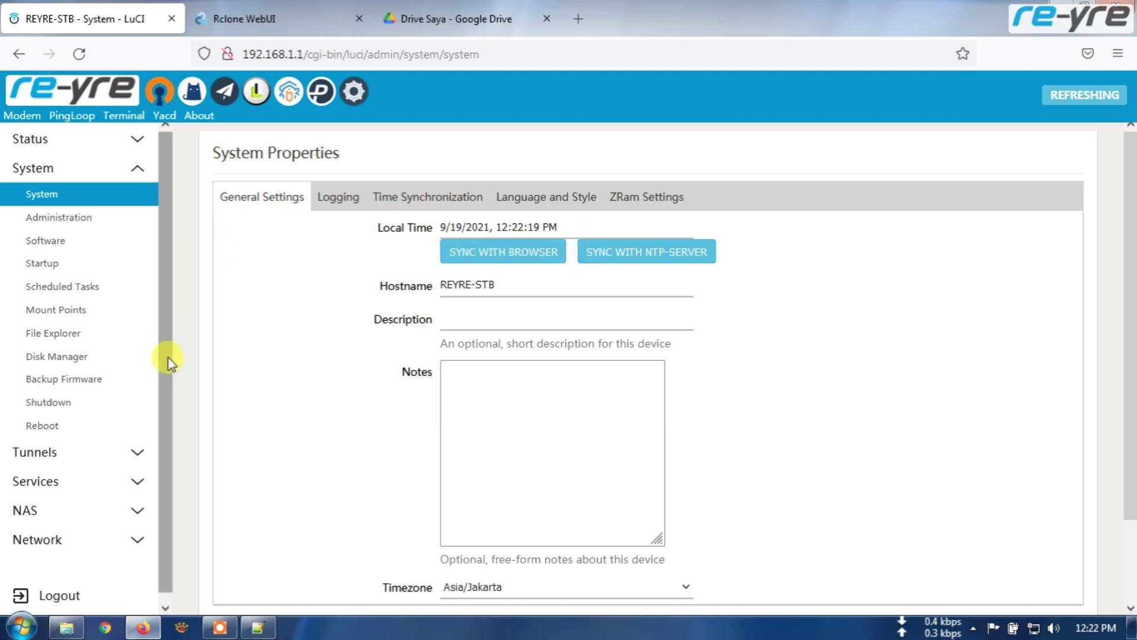
- Open the router's File Explorer from the System menu
scroll(169, 362, down, 1)
click(139, 446)
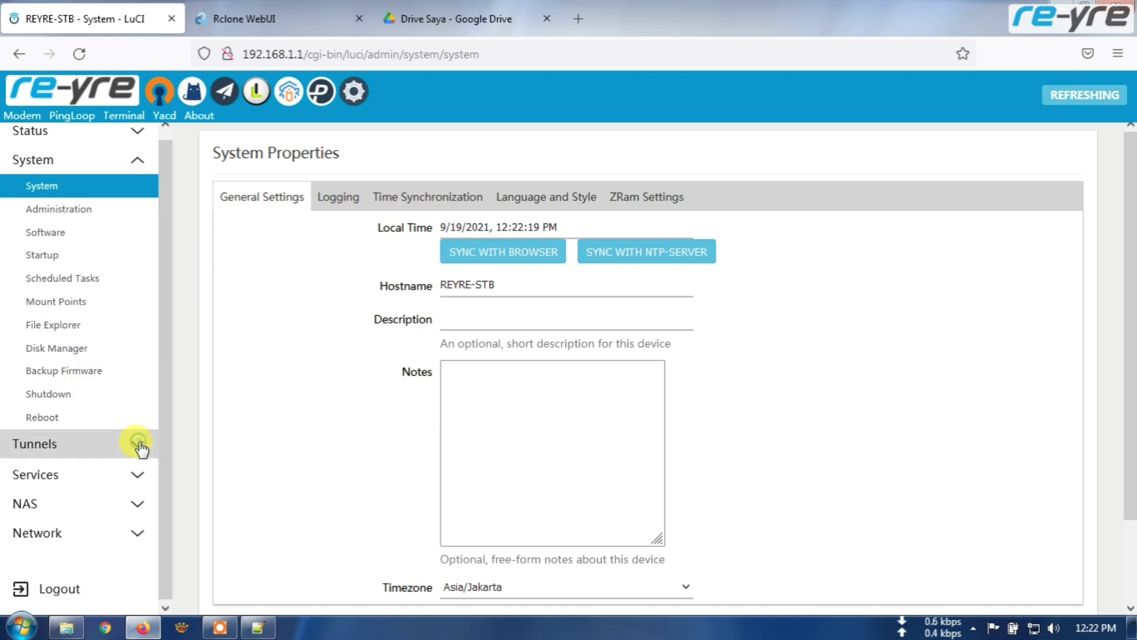
scroll(139, 449, down, 3)
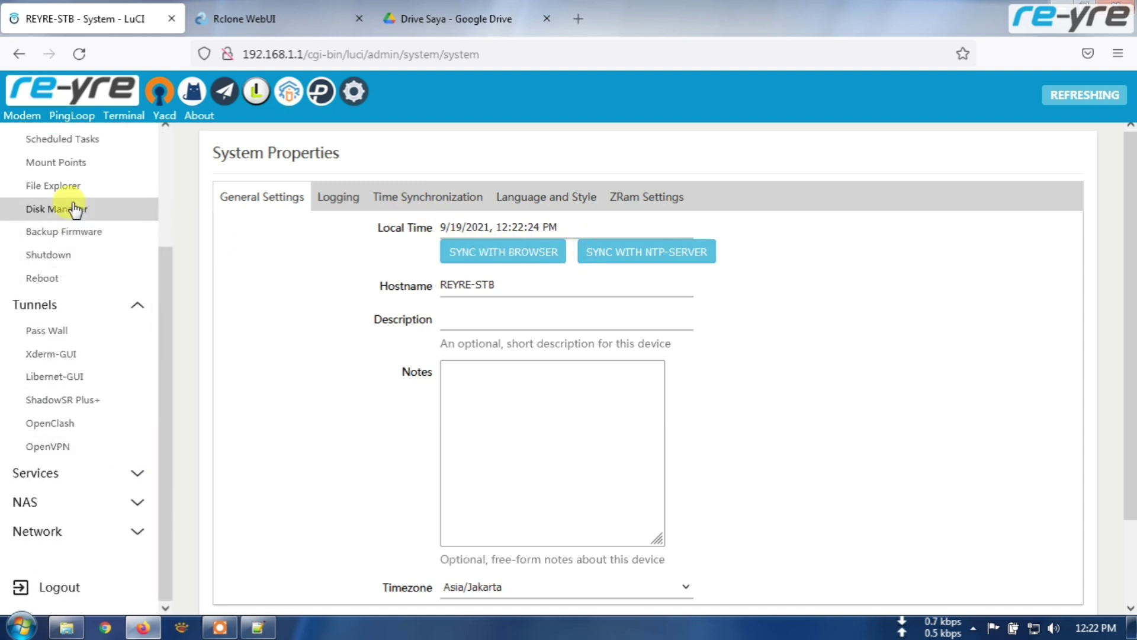
click(56, 187)
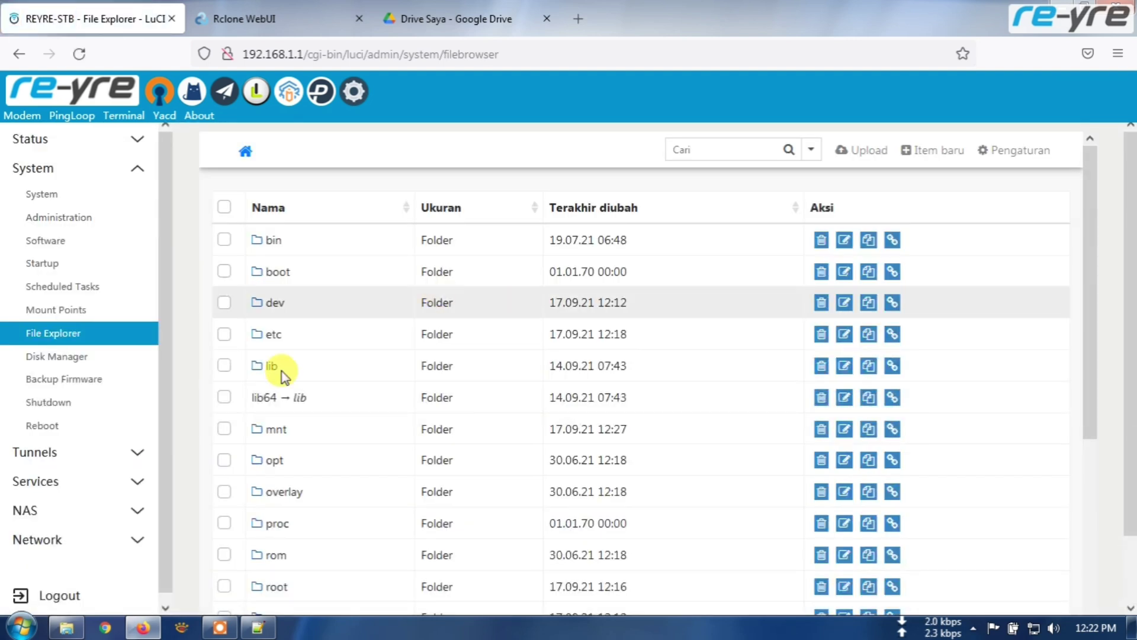
- Browse into /mnt/GD and compare its BukaDrive, DCIM and EZDrive folders against My Drive
click(279, 430)
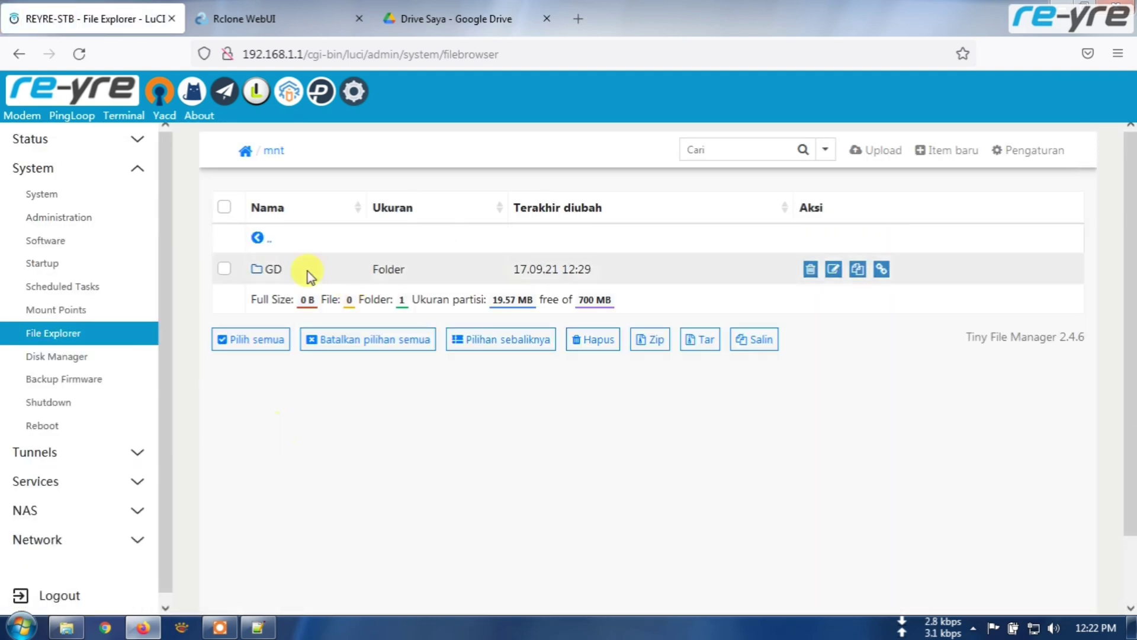
click(271, 272)
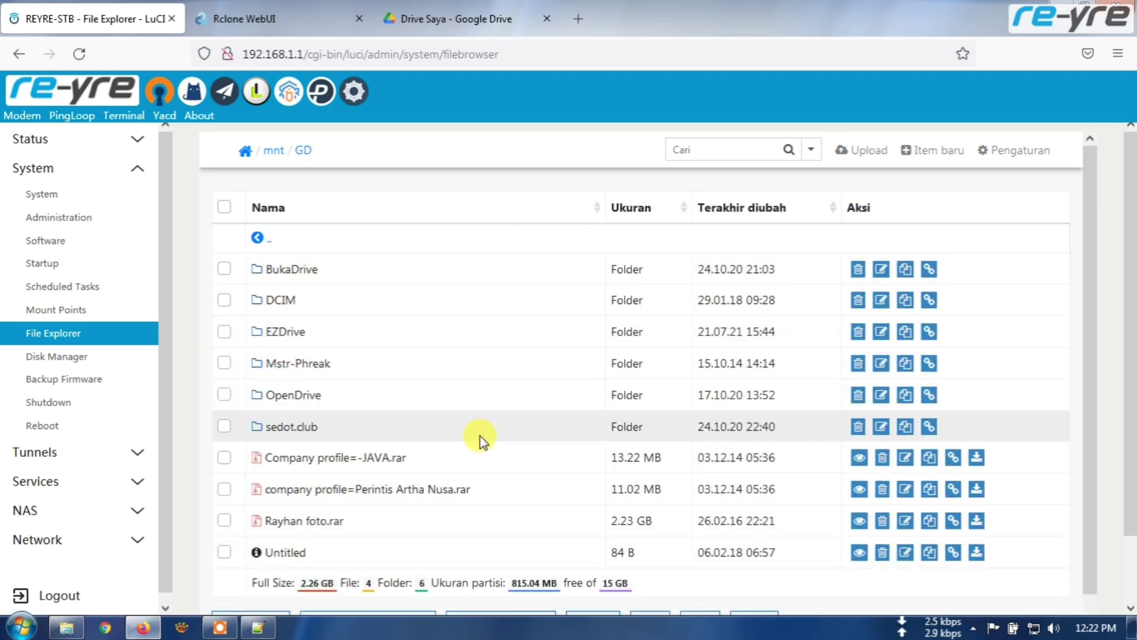
scroll(480, 436, down, 3)
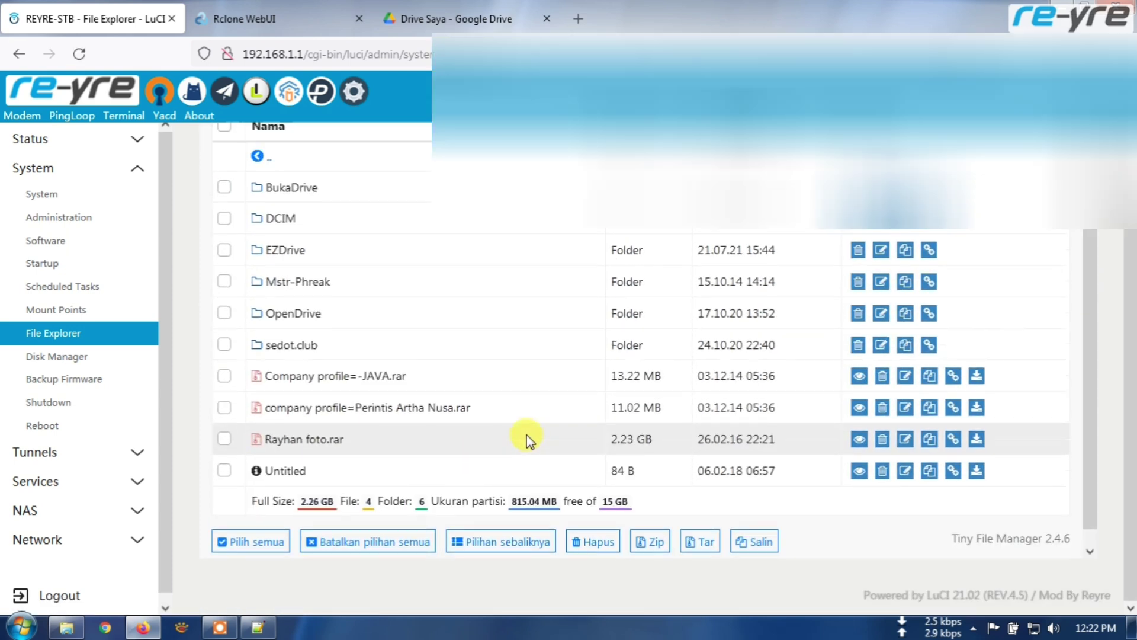
key(ctrl+3)
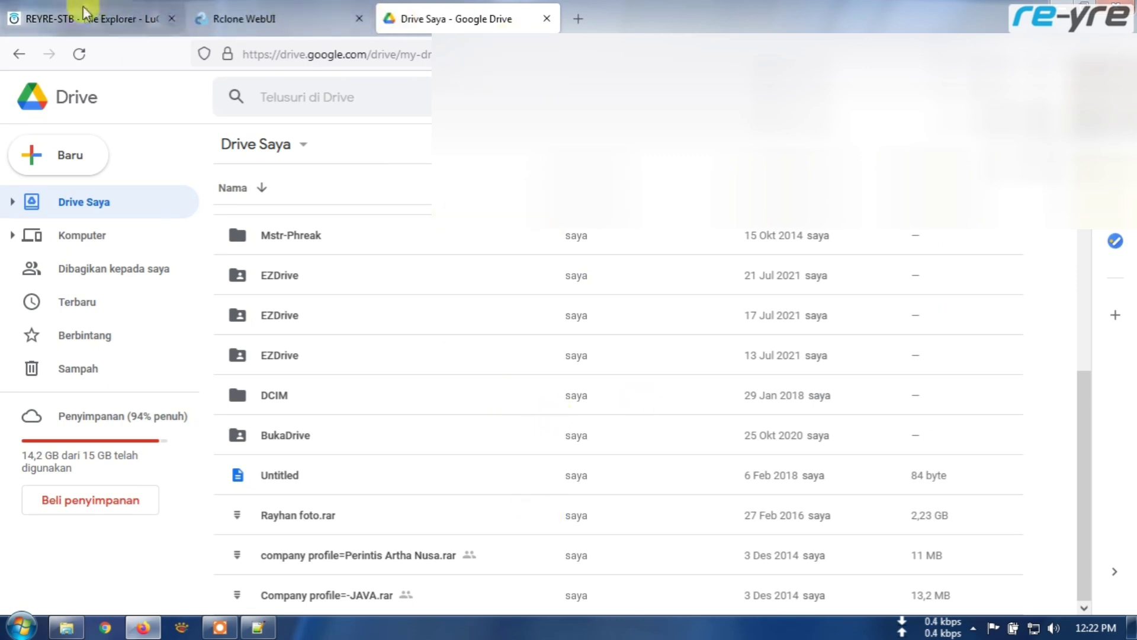
click(82, 13)
scroll(521, 361, down, 1)
scroll(494, 364, up, 1)
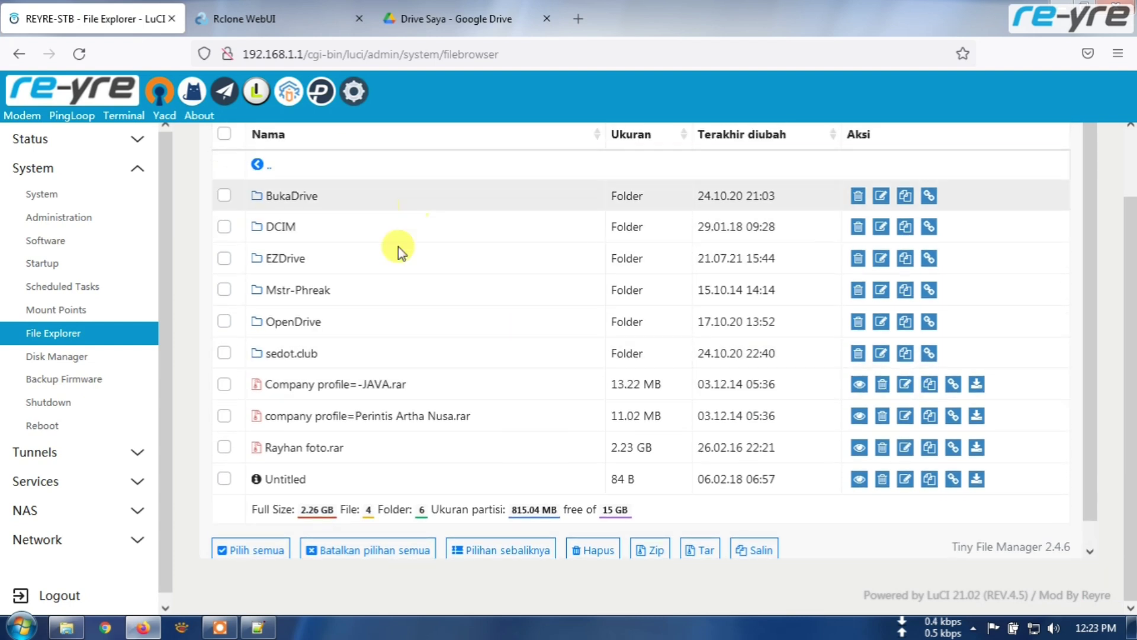
- Scroll through the GD remote's folders and .rar files in Rclone WebUI, then return to File Explorer
click(254, 23)
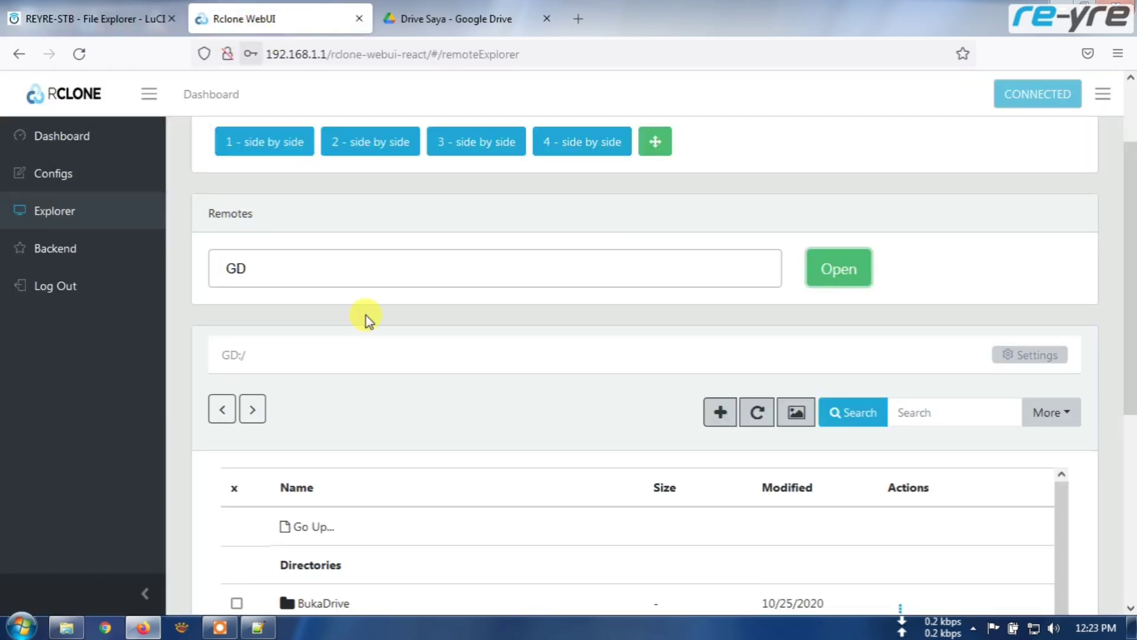
scroll(483, 379, down, 5)
scroll(485, 409, down, 5)
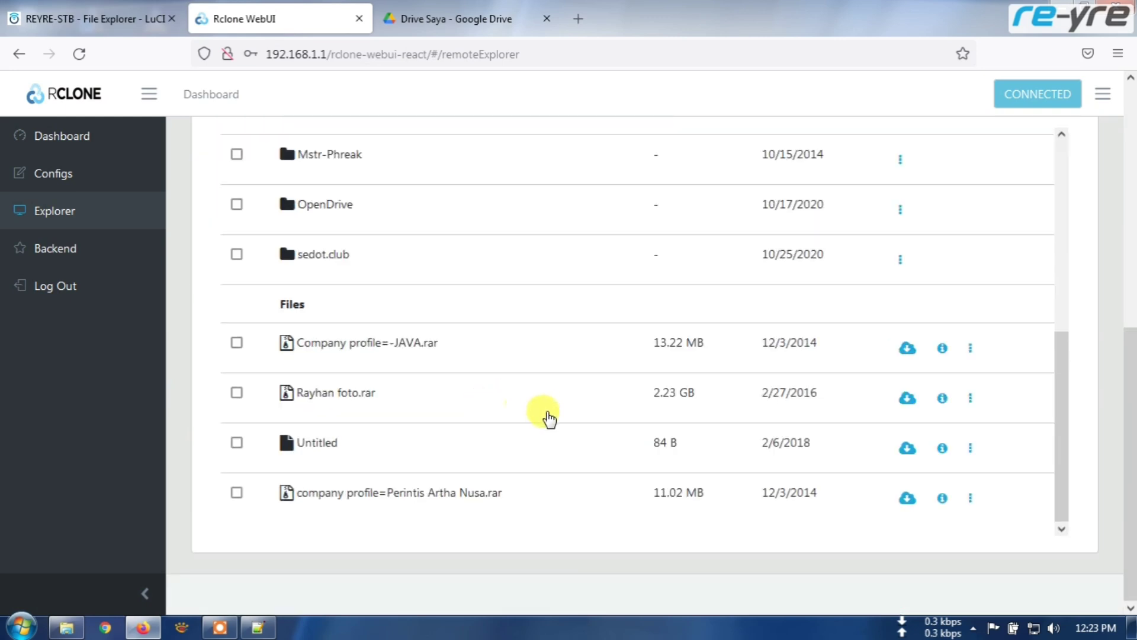
scroll(545, 459, up, 6)
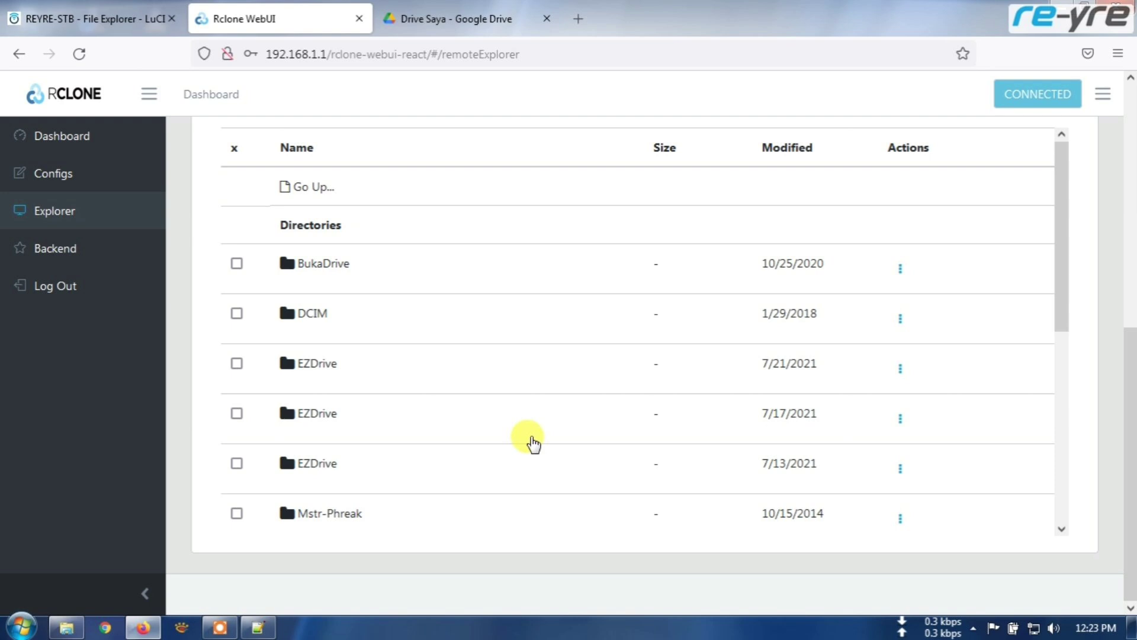
key(ctrl+shift+Tab)
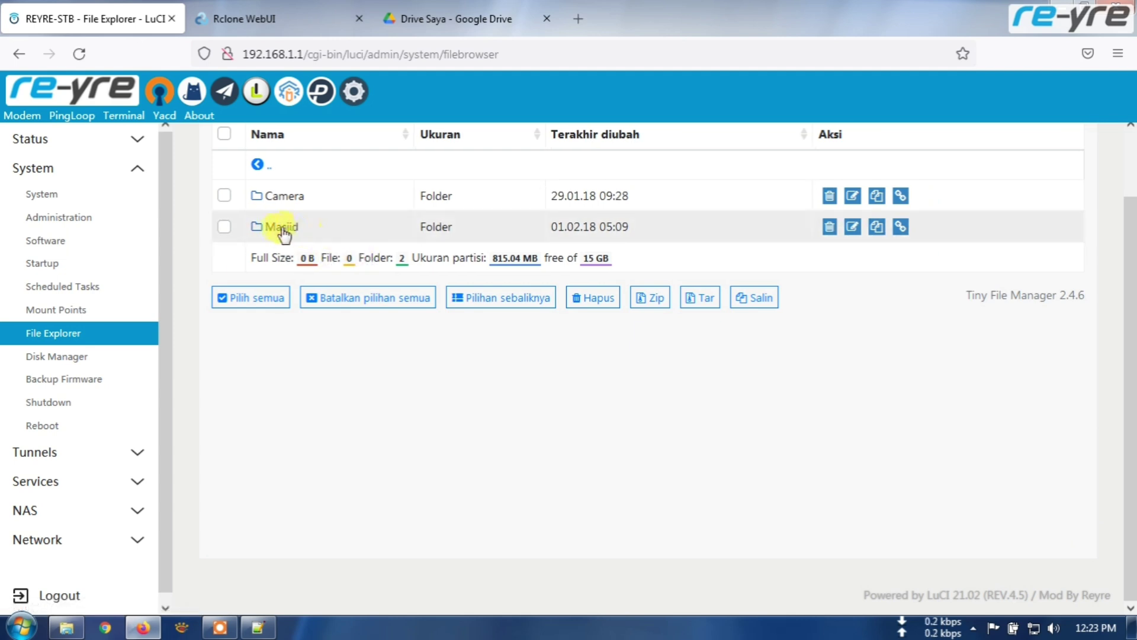
- Open DCIM's Camera folder, go to the status overview, and close the Rclone WebUI tab
click(286, 198)
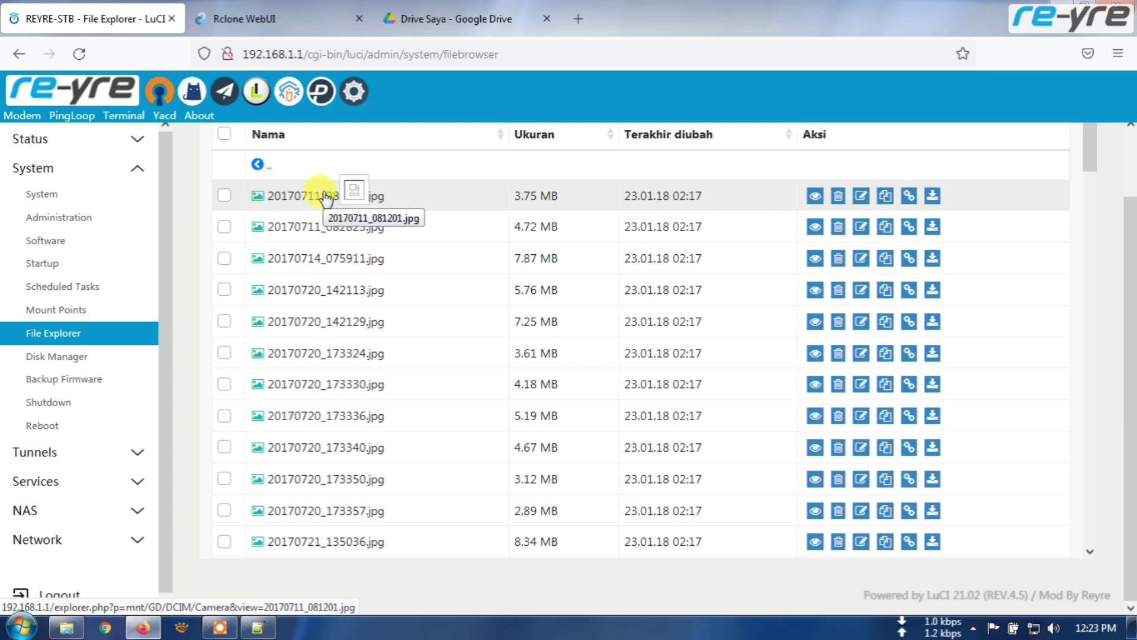
click(69, 84)
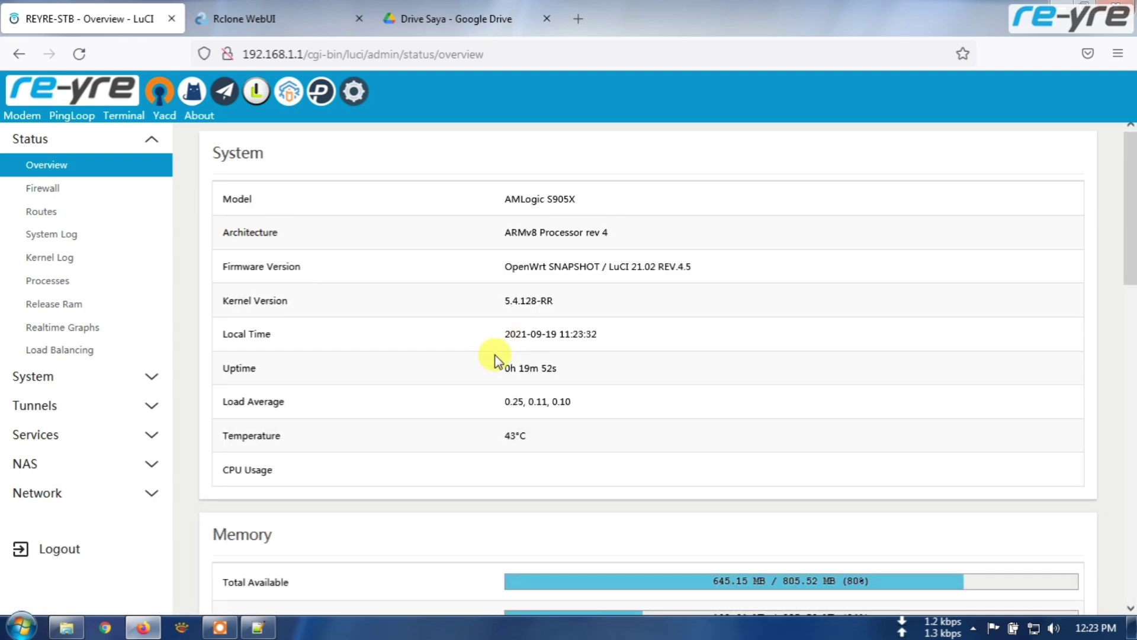
click(314, 17)
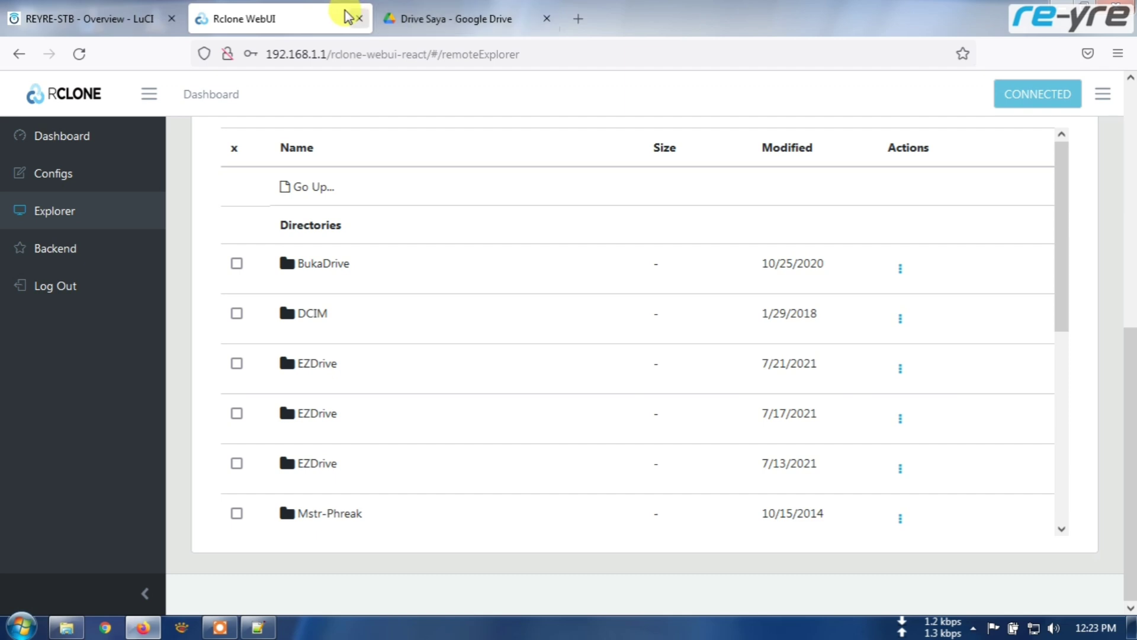
click(358, 18)
click(107, 11)
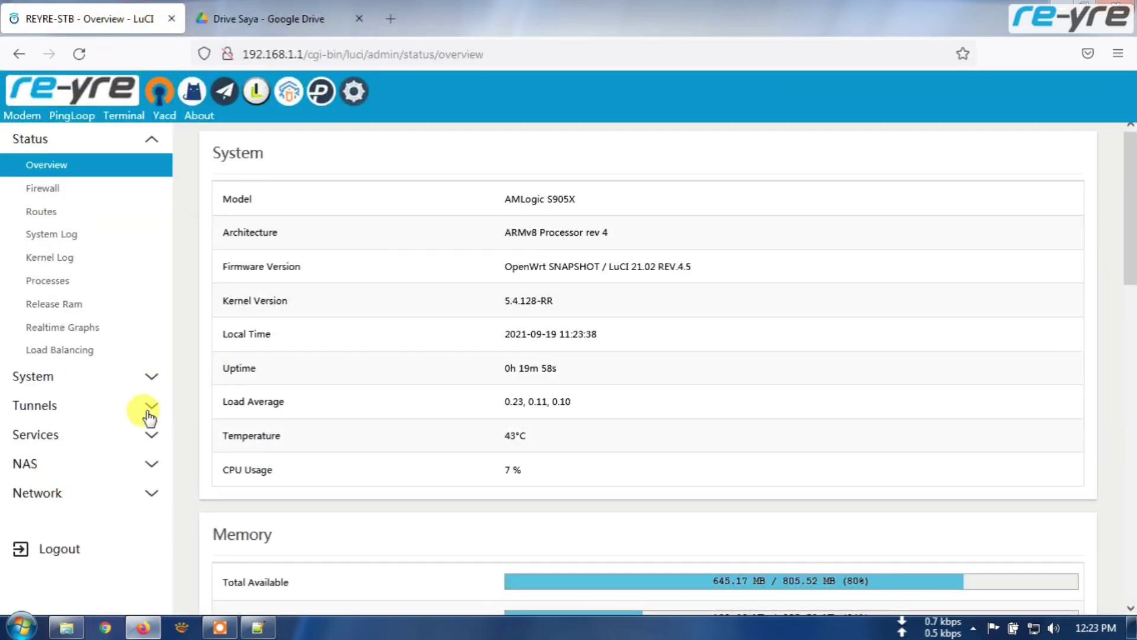
- Launch RcloneNg from the router's NAS > Rclone settings page
click(89, 463)
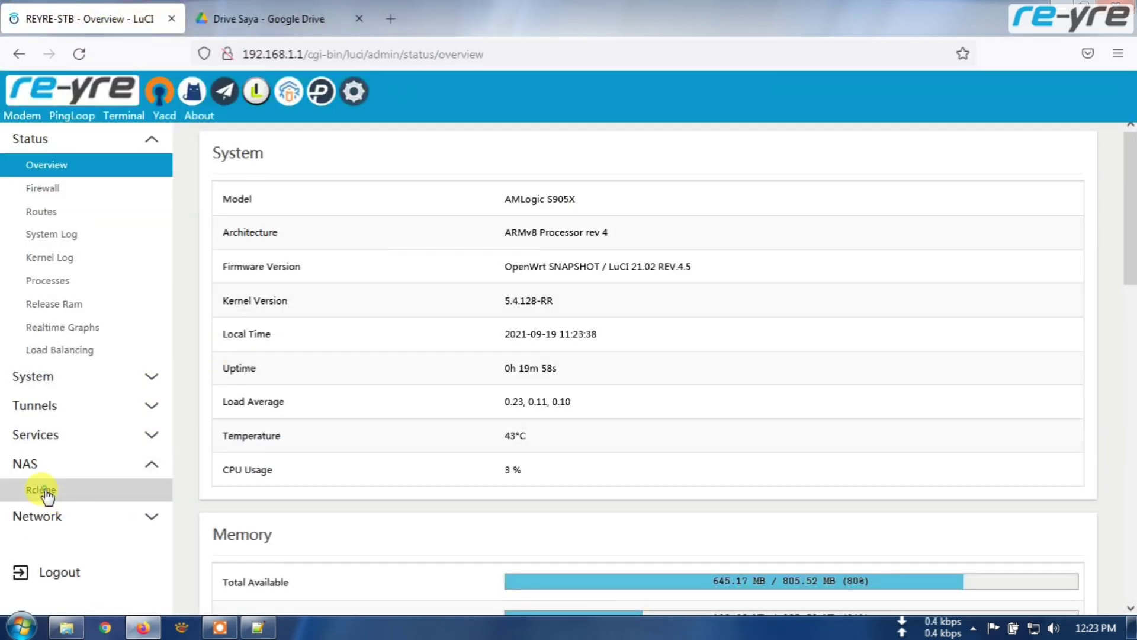
click(46, 493)
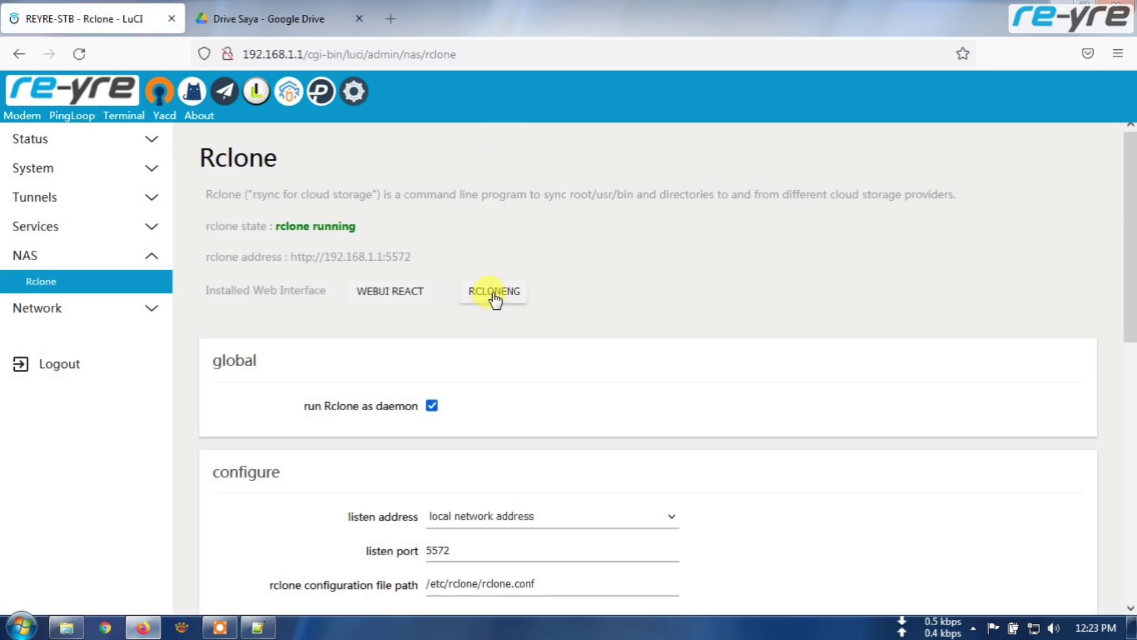
click(494, 293)
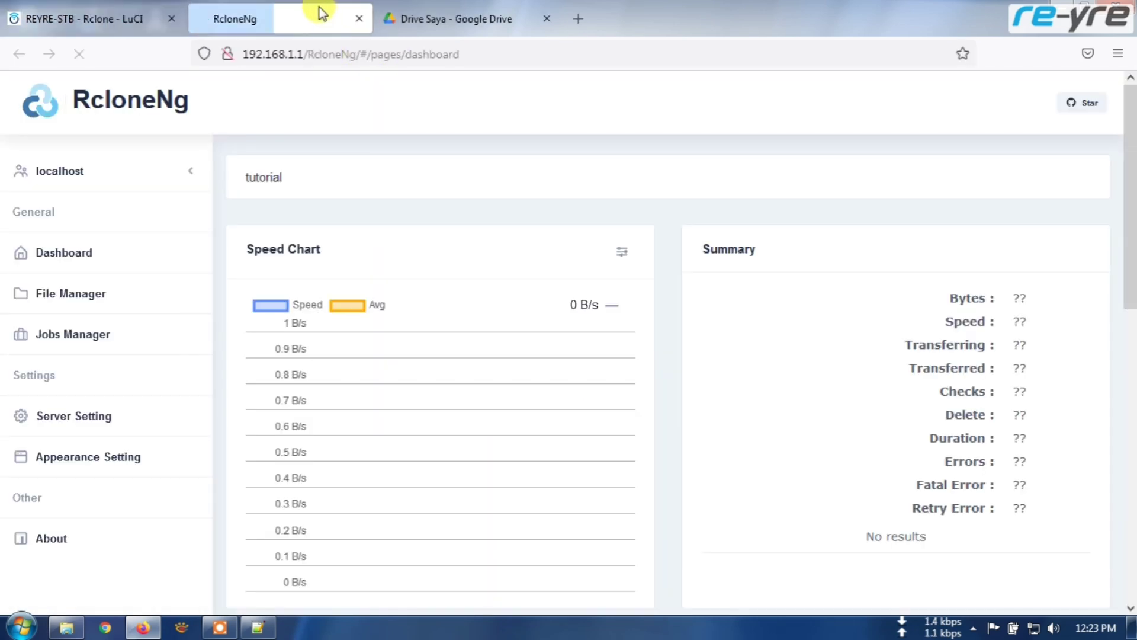
- Start editing RcloneNg's localhost connection from the Manage page
click(176, 177)
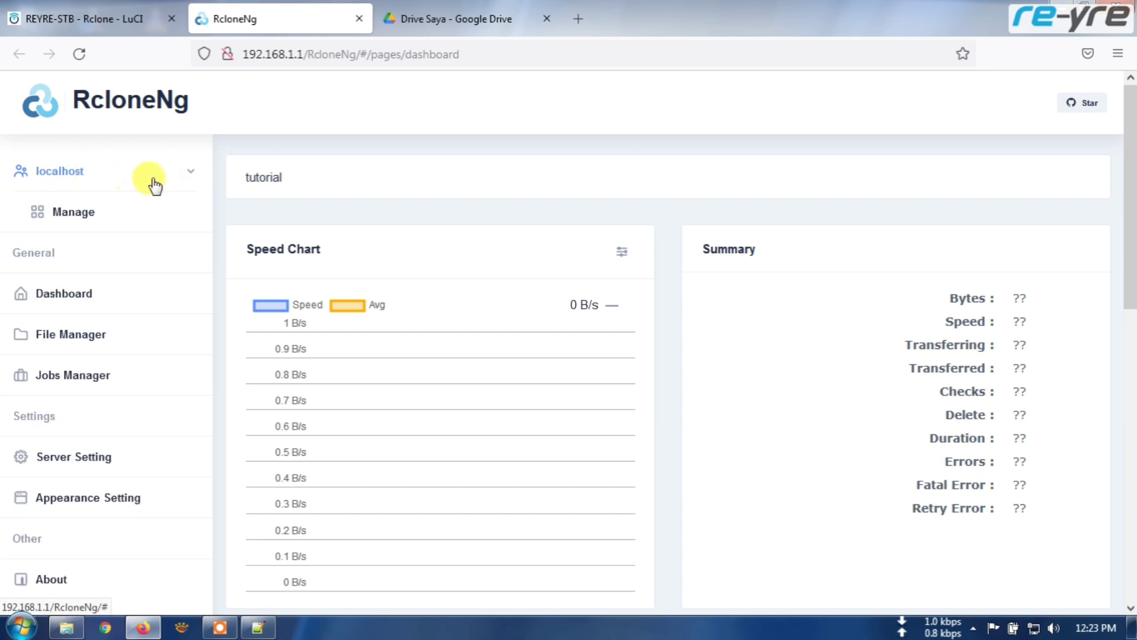
click(69, 213)
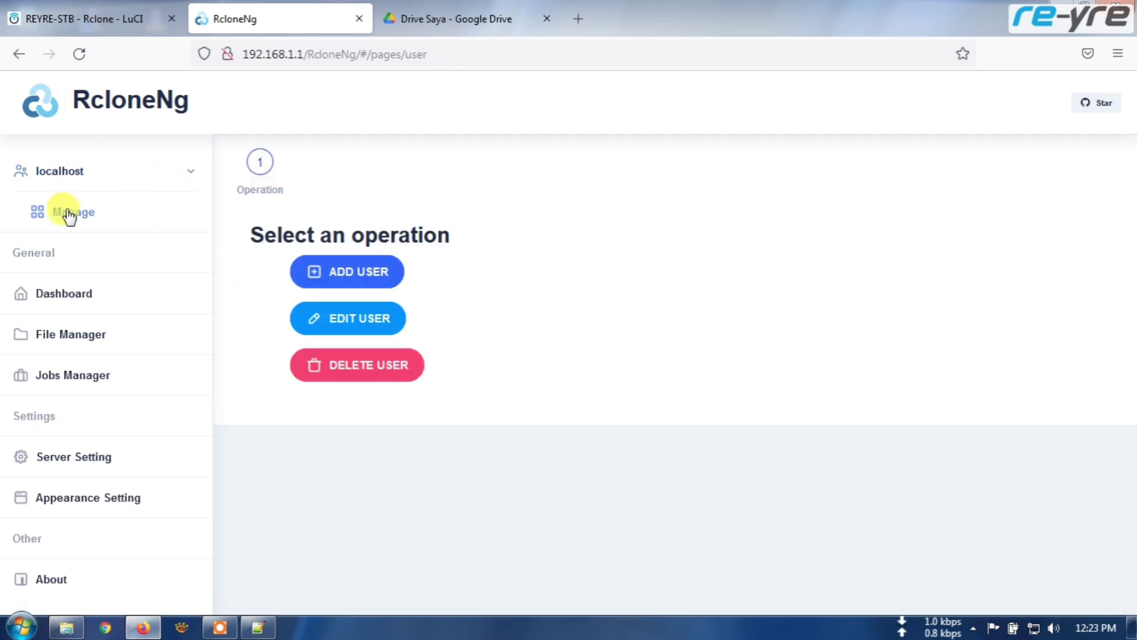
click(344, 318)
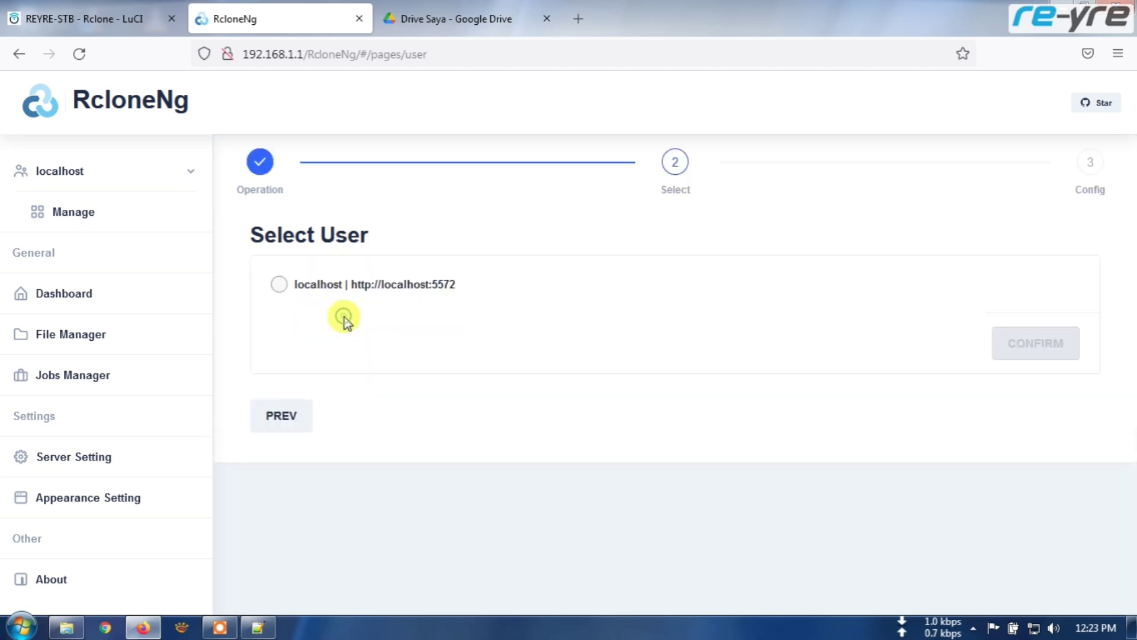
click(277, 285)
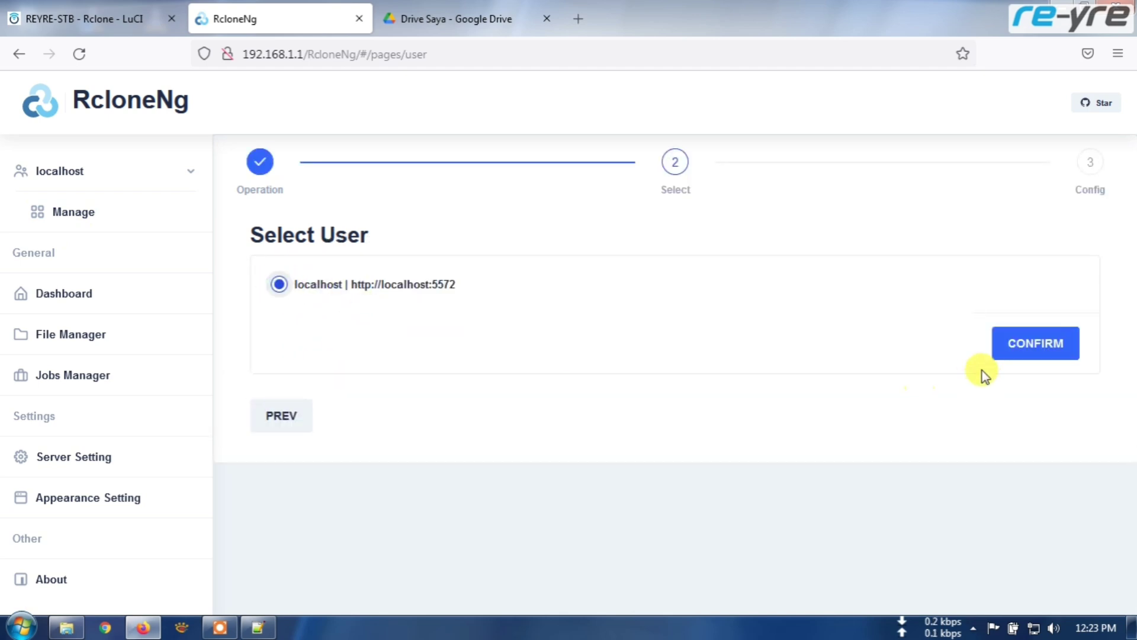
click(1030, 343)
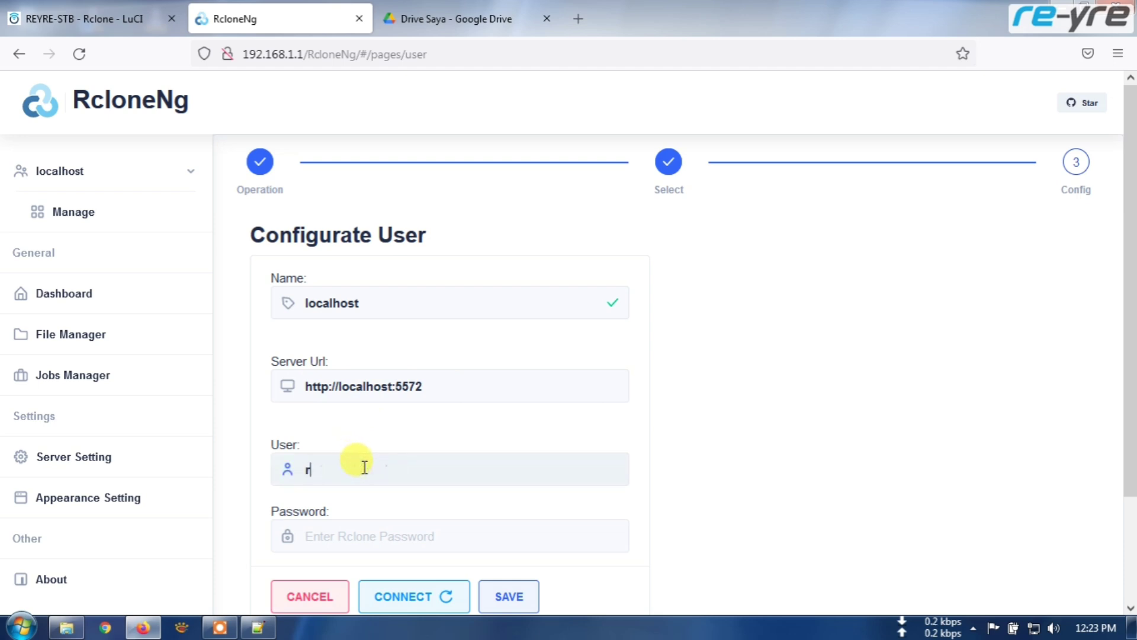
- Enter the connection password, change the server host to 192.168.1.1, save, and open File Manager
click(341, 537)
text(root)
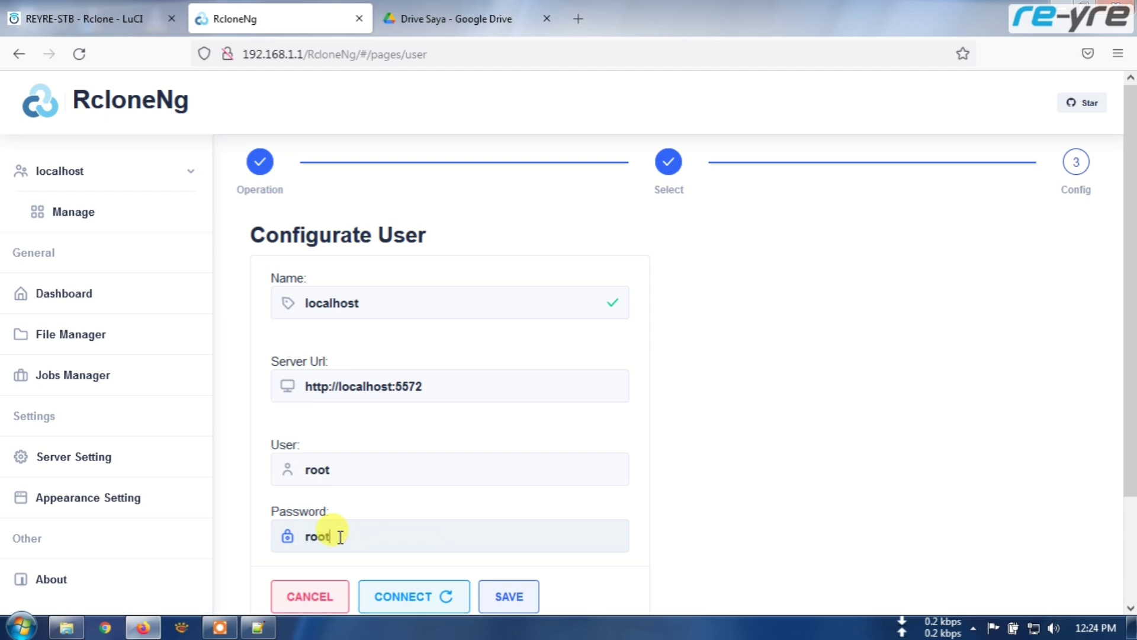
drag(394, 389, 345, 389)
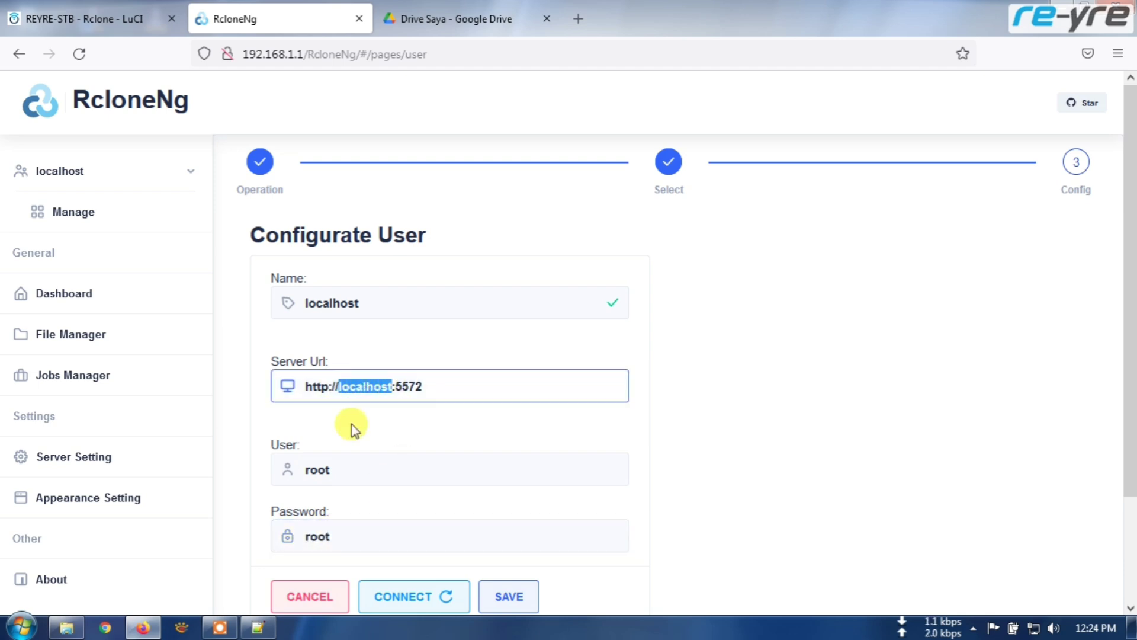
text(192.168.1.1)
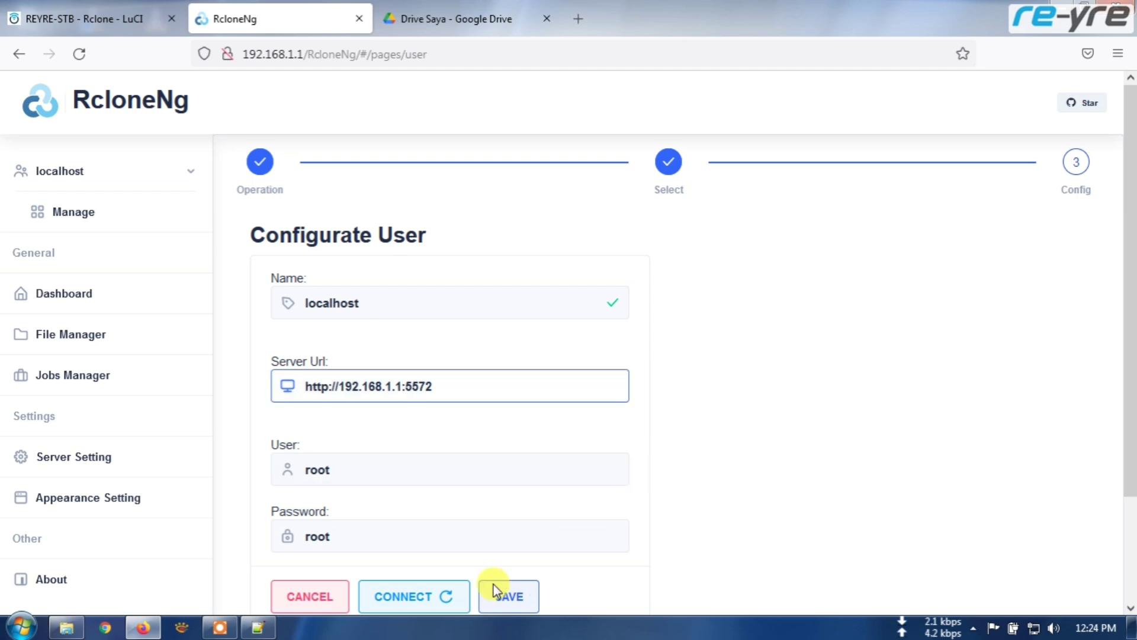
click(508, 597)
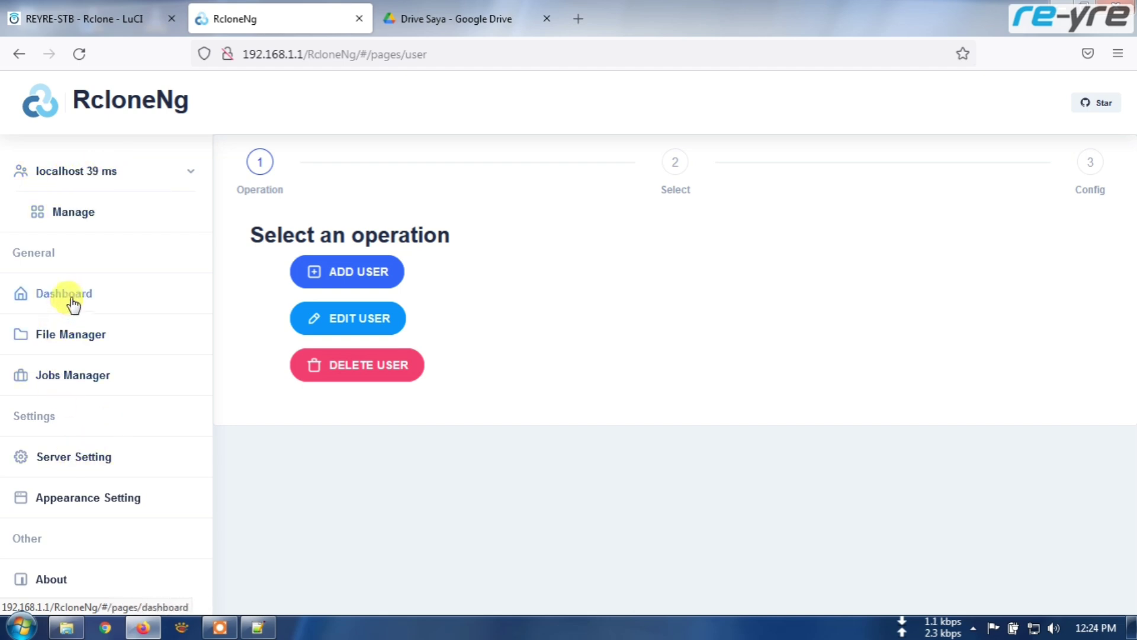
click(73, 339)
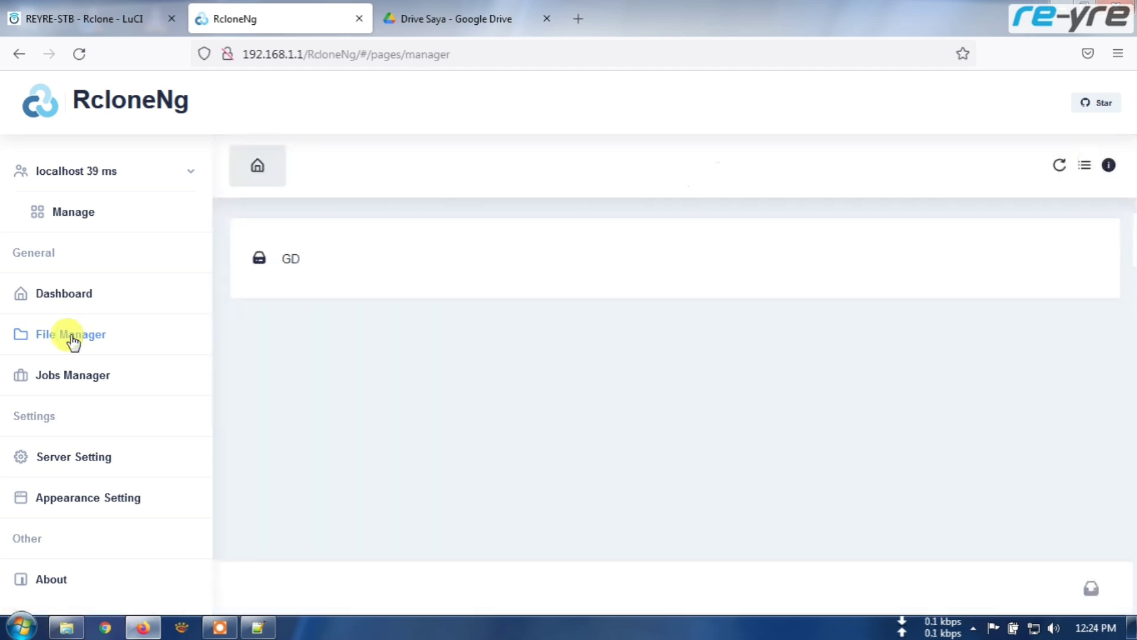
- Browse the GD remote into DCIM/Camera in RcloneNg's file manager
click(284, 267)
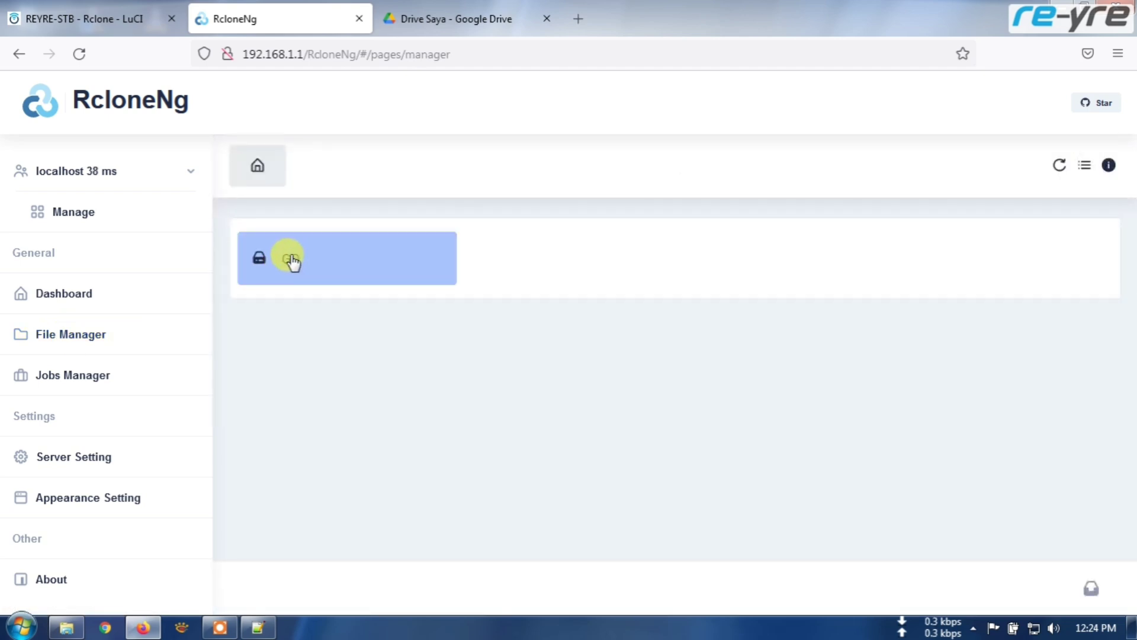
double_click(292, 262)
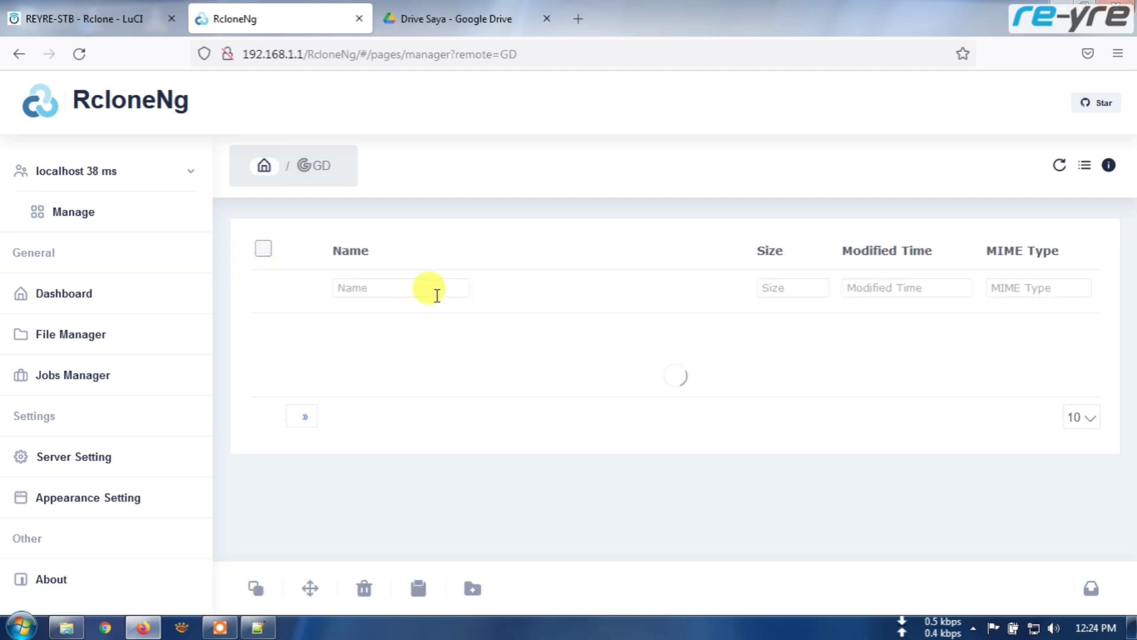
scroll(696, 347, down, 3)
scroll(685, 373, up, 3)
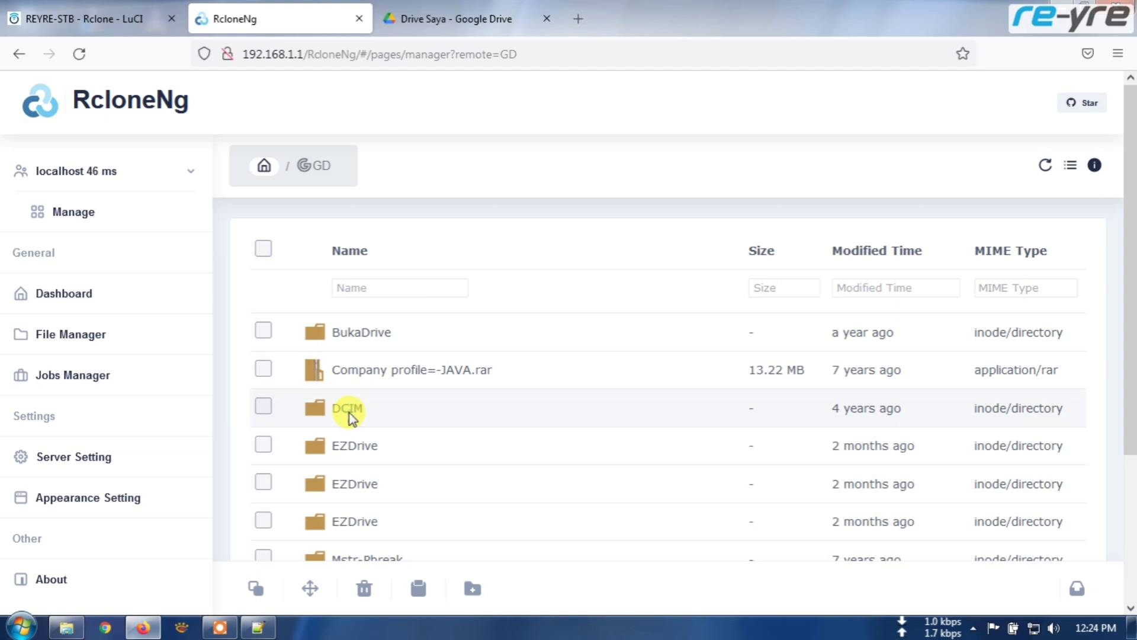
double_click(338, 413)
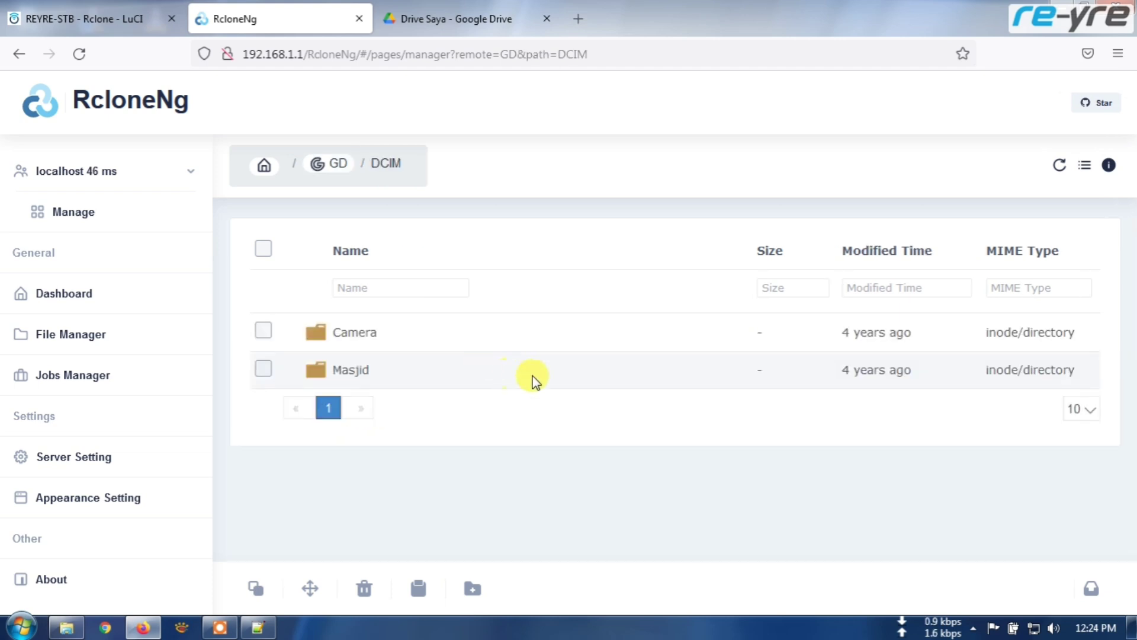
double_click(355, 336)
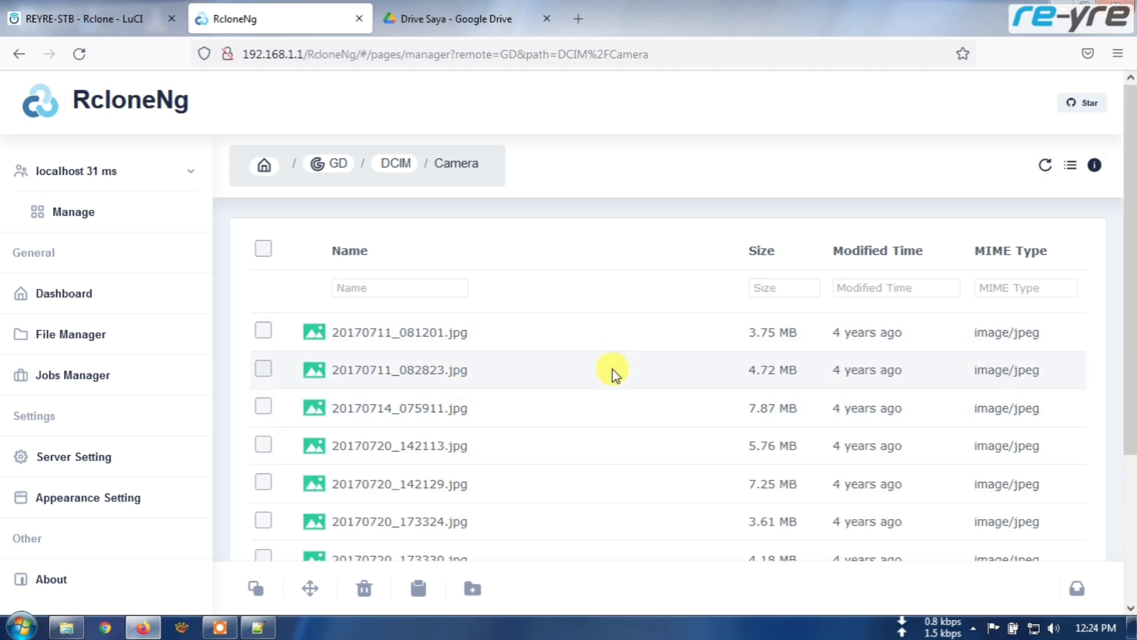
- Scroll through the Camera .jpg photos, then return to the router's status overview
scroll(633, 358, down, 3)
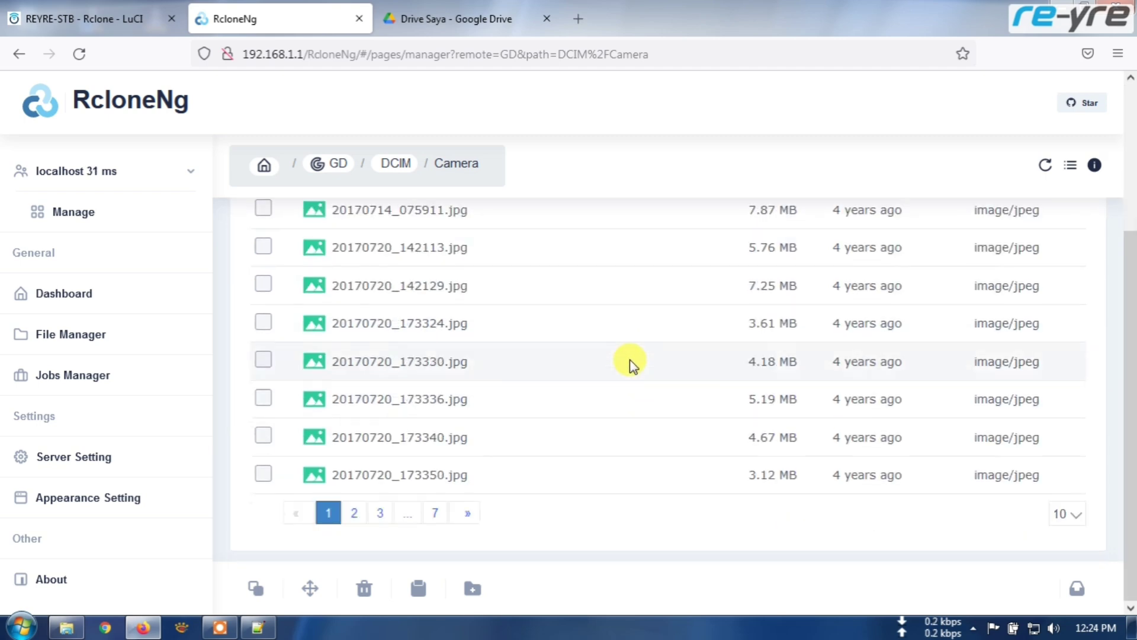
scroll(630, 363, up, 3)
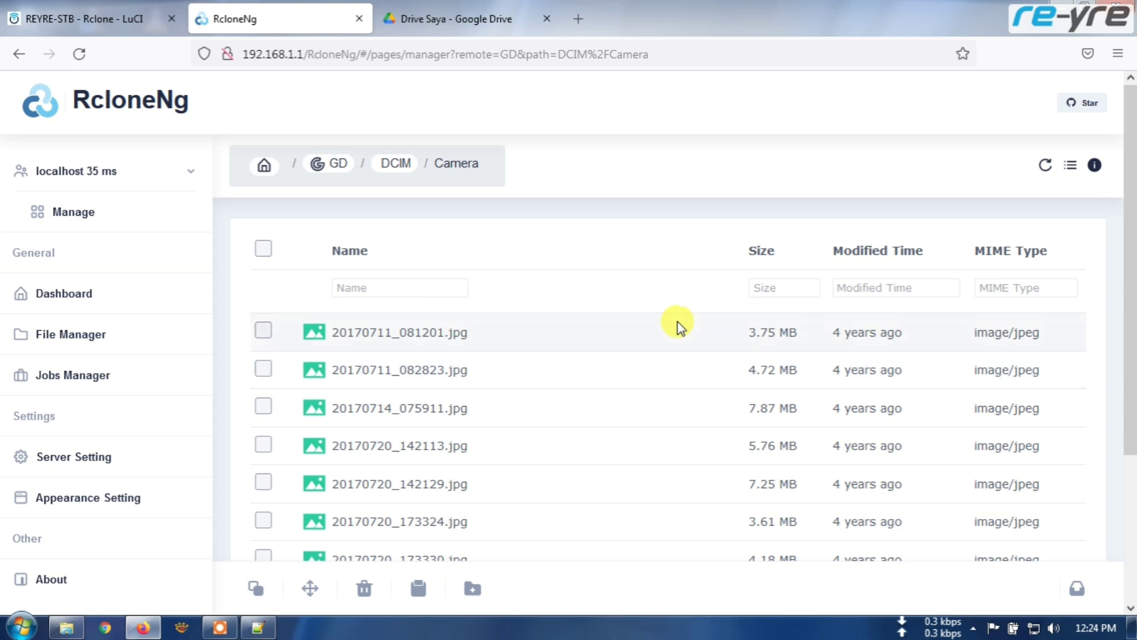
scroll(678, 324, down, 3)
scroll(677, 325, up, 3)
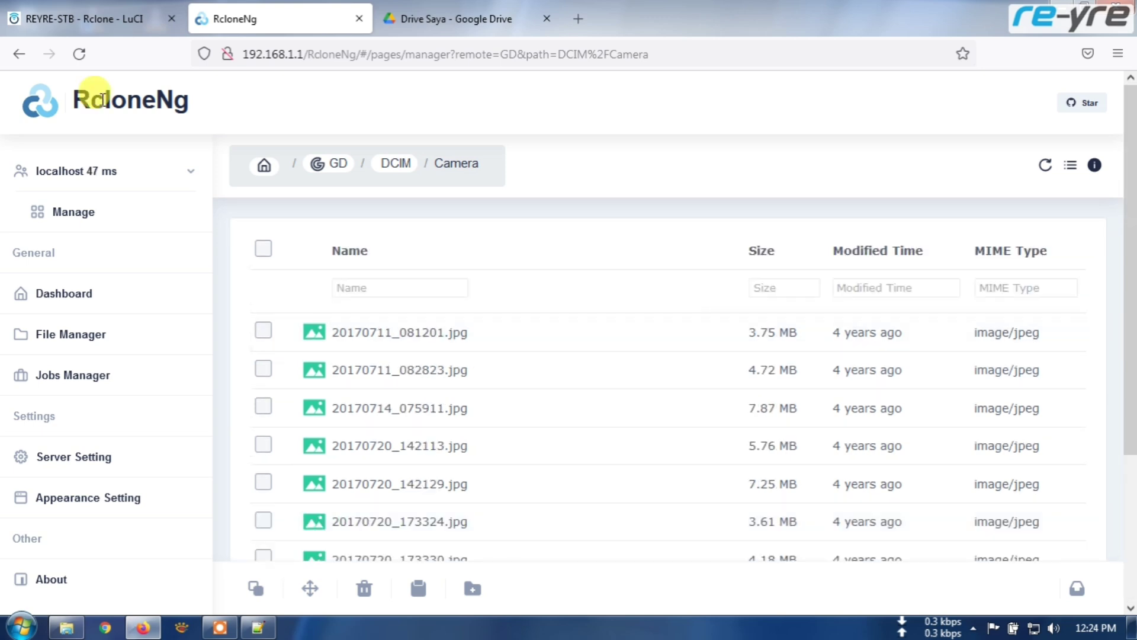
click(82, 19)
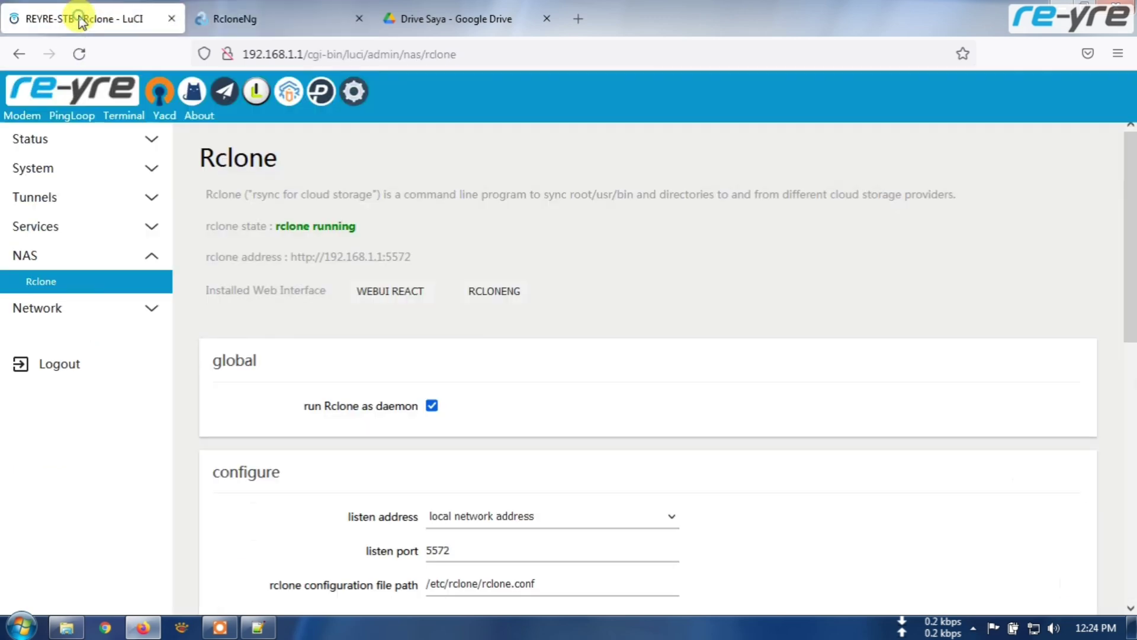
click(76, 93)
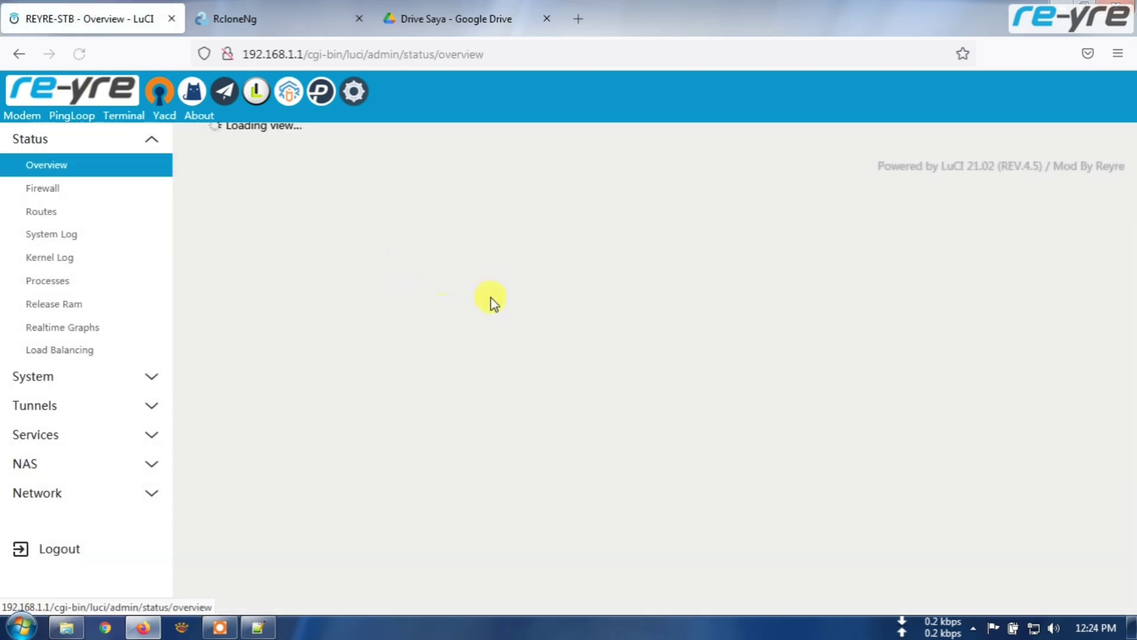